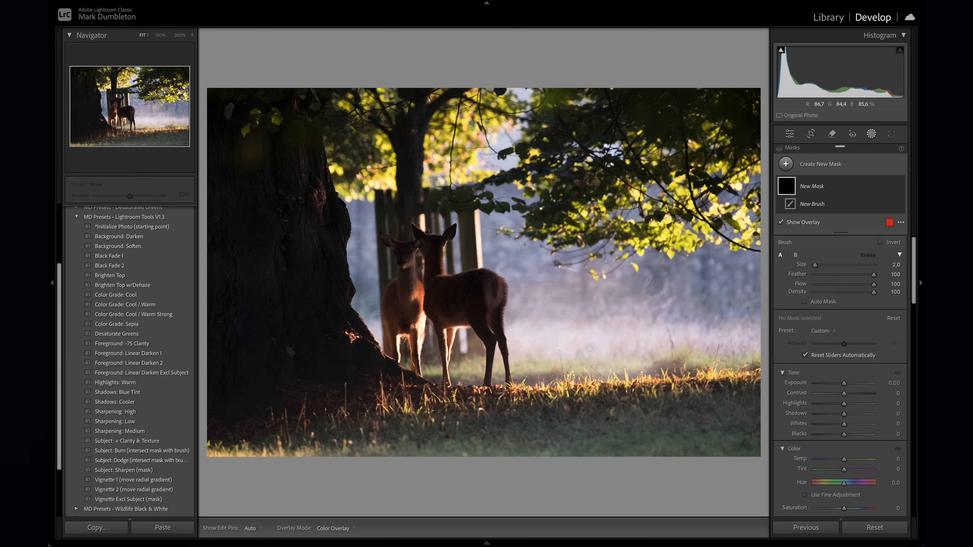
- Brush a mask line along the sunlit grass edge with a downward arrow, and check the photo at 6% without the overlay
{"action": "mouse_move", "coordinate": [294, 396]}
{"action": "left_mouse_down"}
{"action": "mouse_move", "coordinate": [713, 384]}
{"action": "mouse_move", "coordinate": [745, 414]}
{"action": "left_mouse_up"}
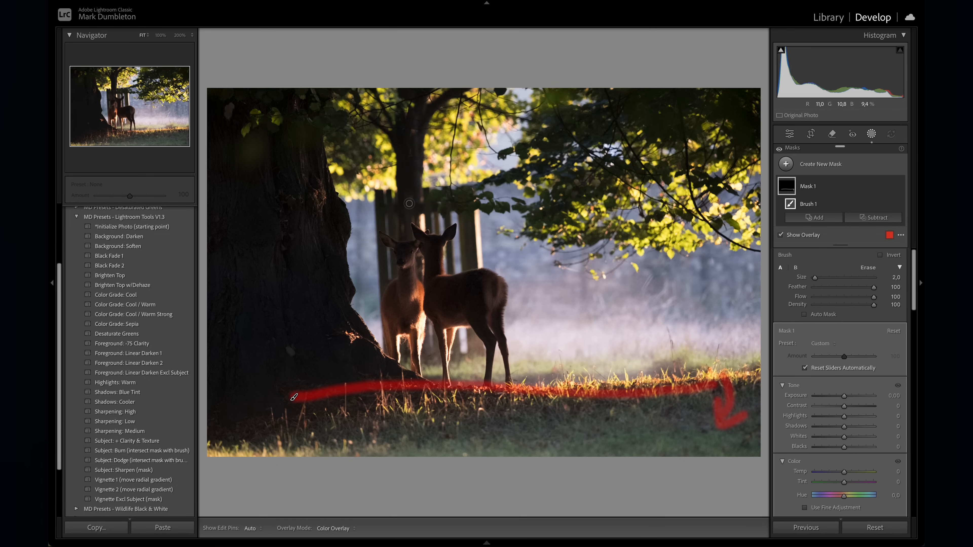
{"action": "left_click", "coordinate": [191, 35]}
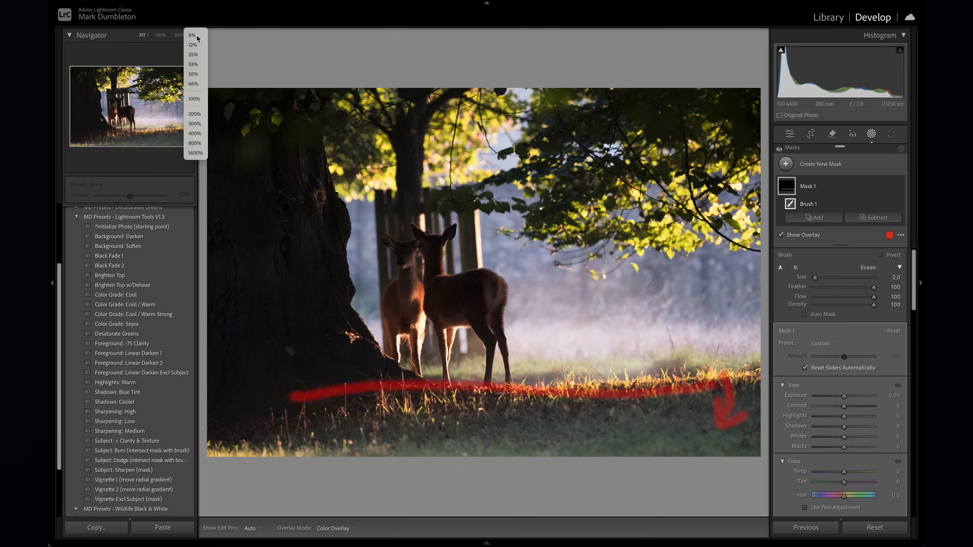
{"action": "left_click", "coordinate": [197, 36]}
{"action": "left_click", "coordinate": [799, 236]}
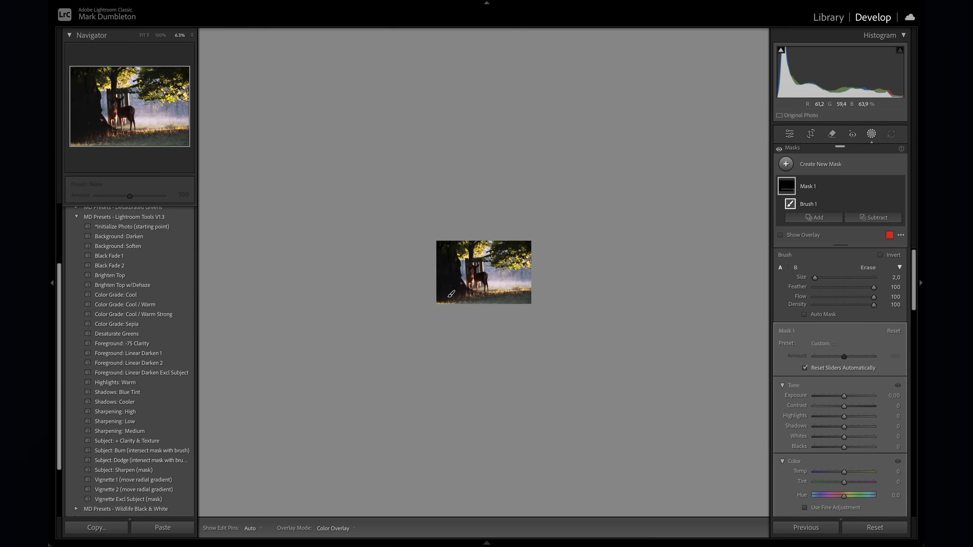
{"action": "key", "text": "z"}
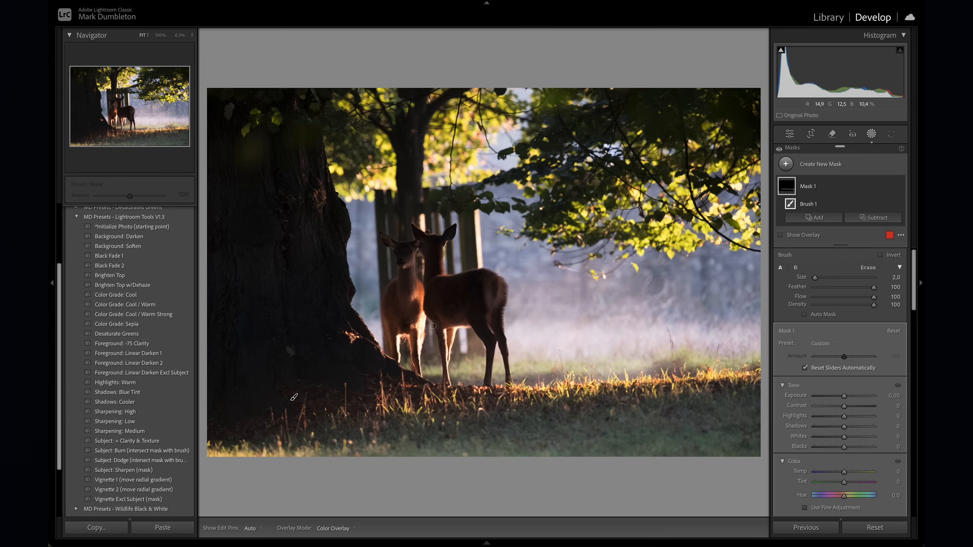
- Show the mask overlay and brush over the bright post between the deer's legs and down the photo's right side
{"action": "left_click", "coordinate": [804, 236]}
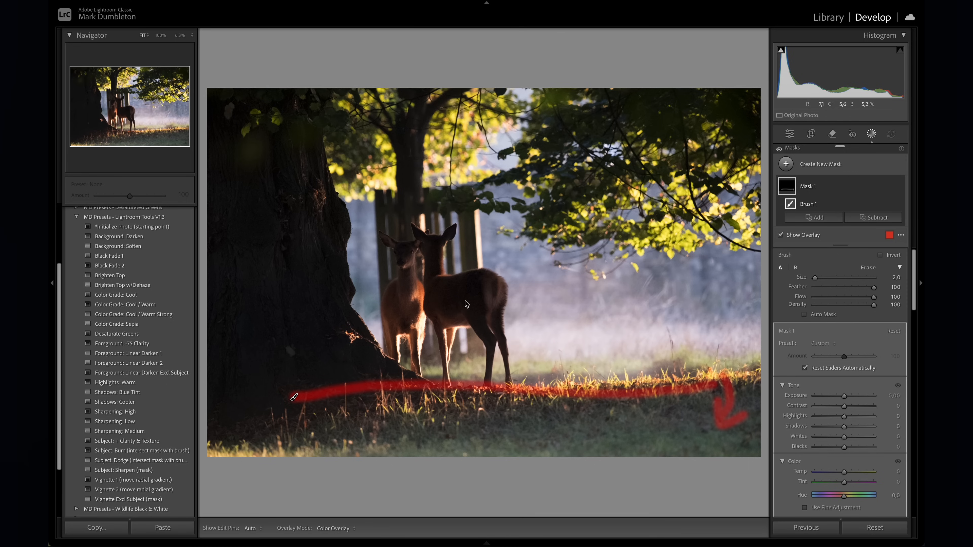
{"action": "mouse_move", "coordinate": [465, 334]}
{"action": "left_mouse_down"}
{"action": "mouse_move", "coordinate": [459, 323]}
{"action": "mouse_move", "coordinate": [462, 361]}
{"action": "mouse_move", "coordinate": [466, 332]}
{"action": "left_mouse_up"}
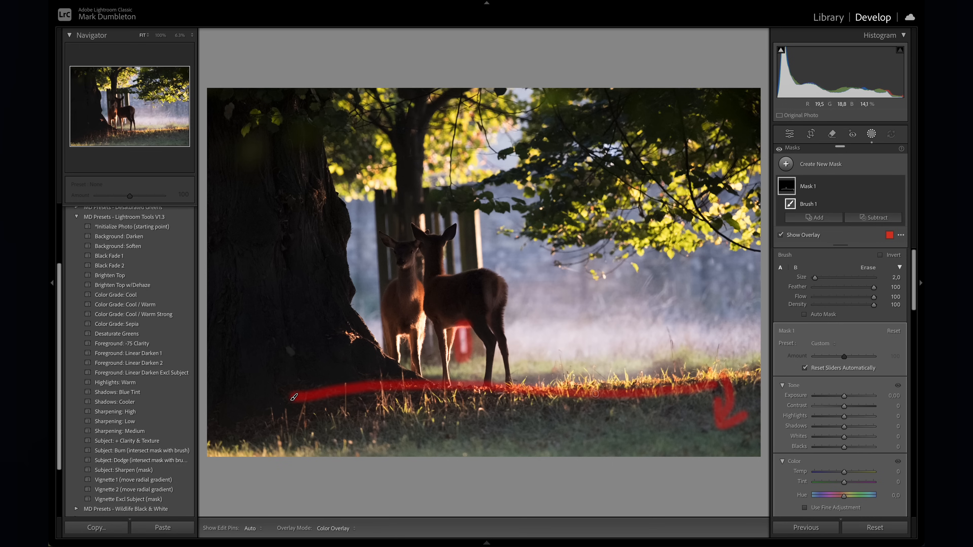
{"action": "mouse_move", "coordinate": [709, 102]}
{"action": "left_mouse_down"}
{"action": "mouse_move", "coordinate": [719, 142]}
{"action": "mouse_move", "coordinate": [712, 185]}
{"action": "mouse_move", "coordinate": [727, 212]}
{"action": "mouse_move", "coordinate": [728, 346]}
{"action": "left_mouse_up"}
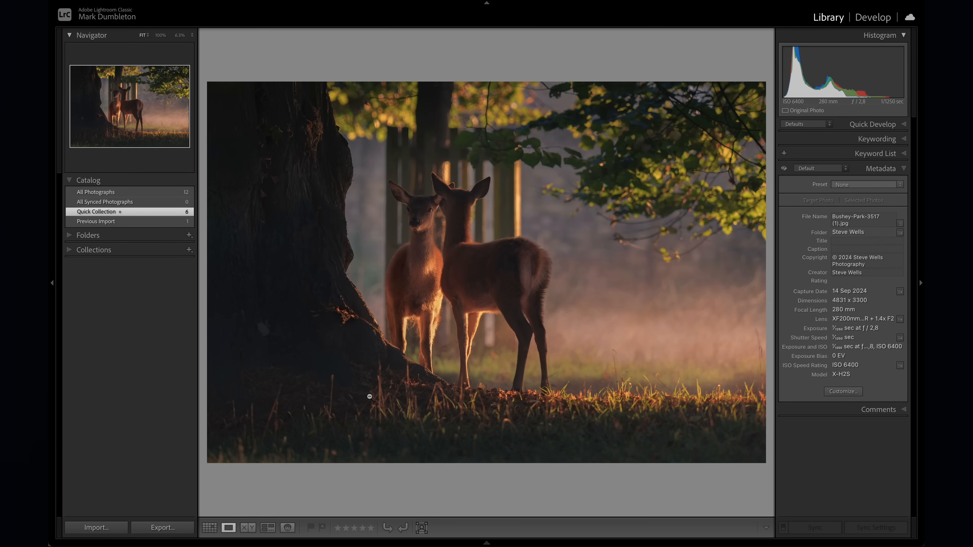
- Compare the edited JPG and raw versions of the deer photo at fitted size and at 100% zoom
{"action": "key", "text": "Right"}
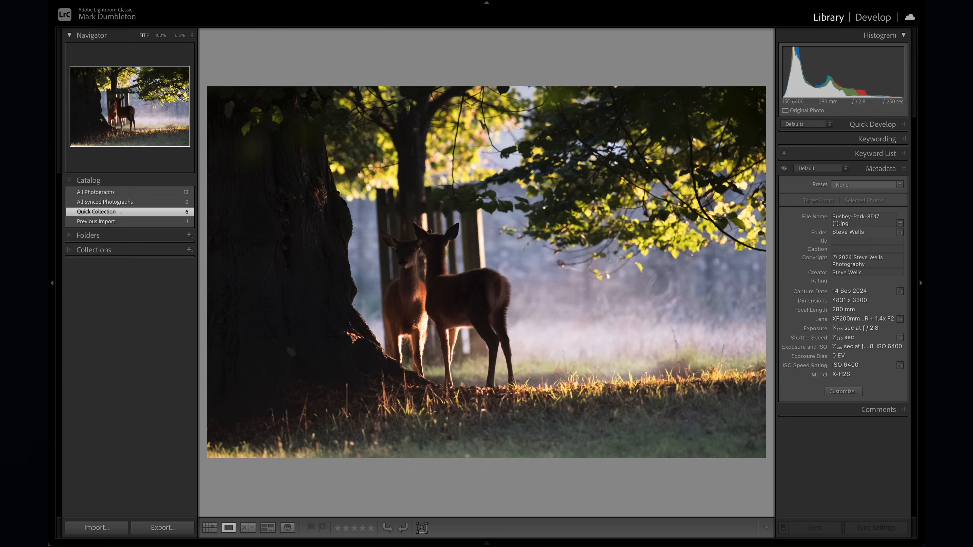
{"action": "left_click", "coordinate": [427, 313]}
{"action": "left_click", "coordinate": [465, 289]}
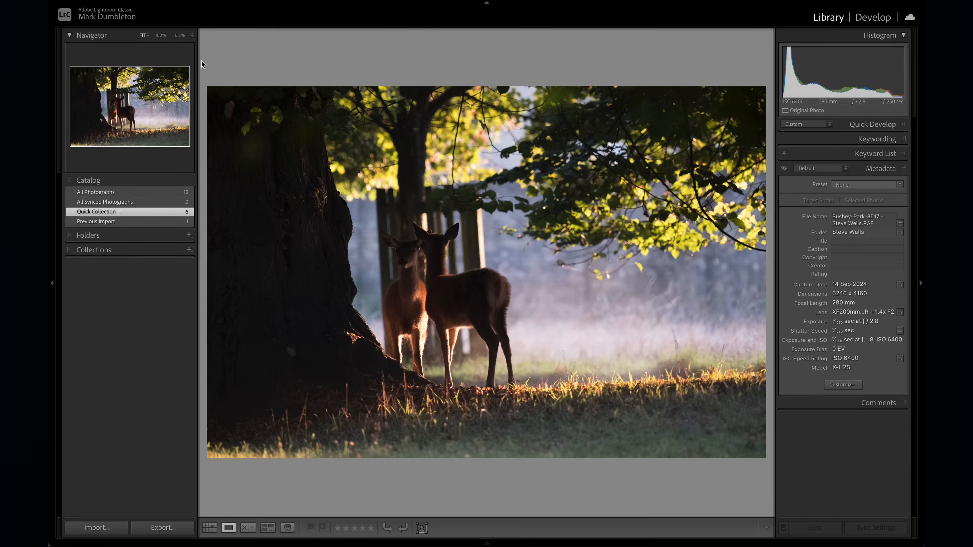
{"action": "left_click", "coordinate": [160, 35]}
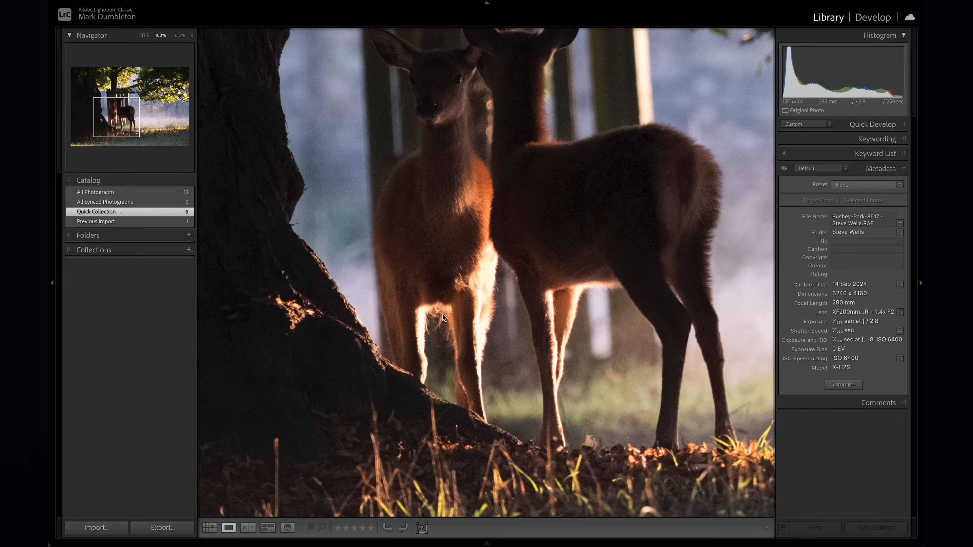
{"action": "key", "text": "Right"}
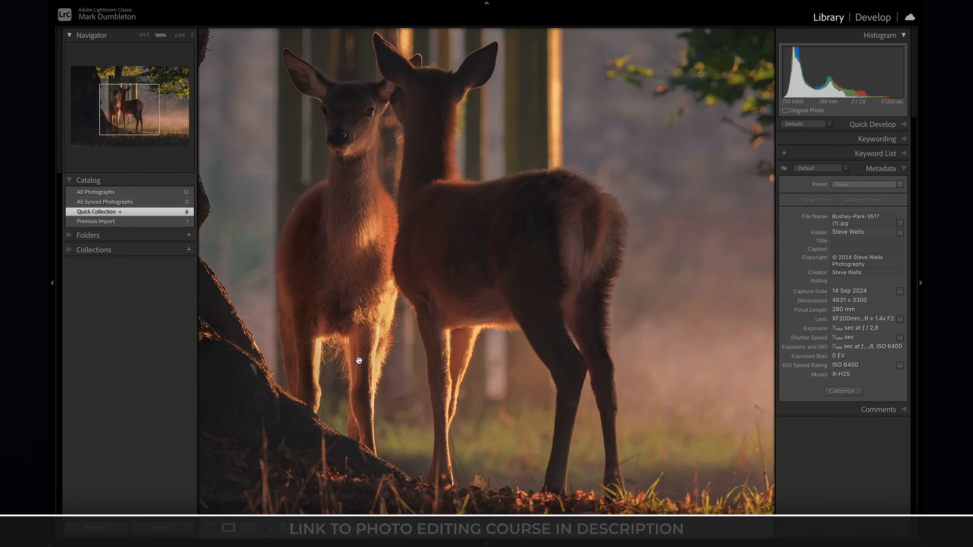
{"action": "key", "text": "Right"}
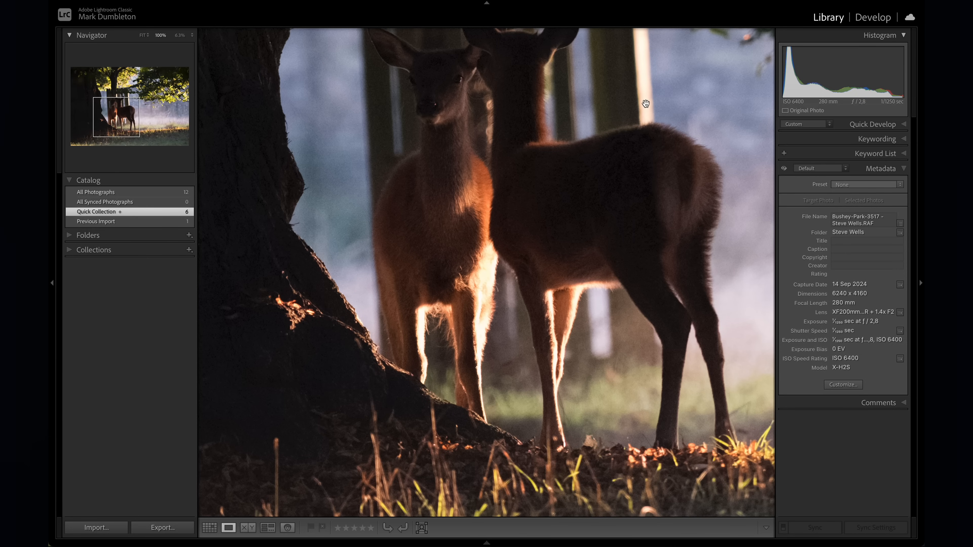
{"action": "key", "text": "Left"}
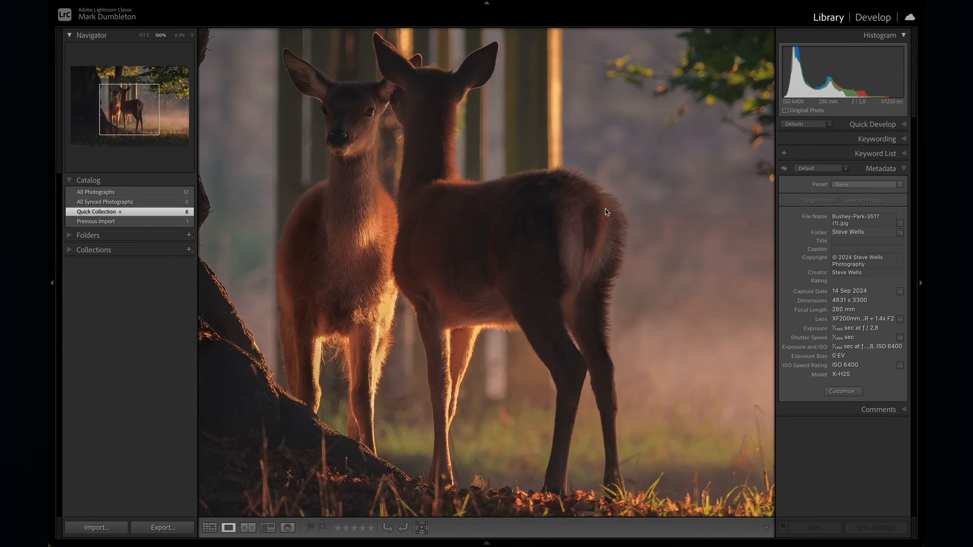
{"action": "left_click", "coordinate": [606, 209]}
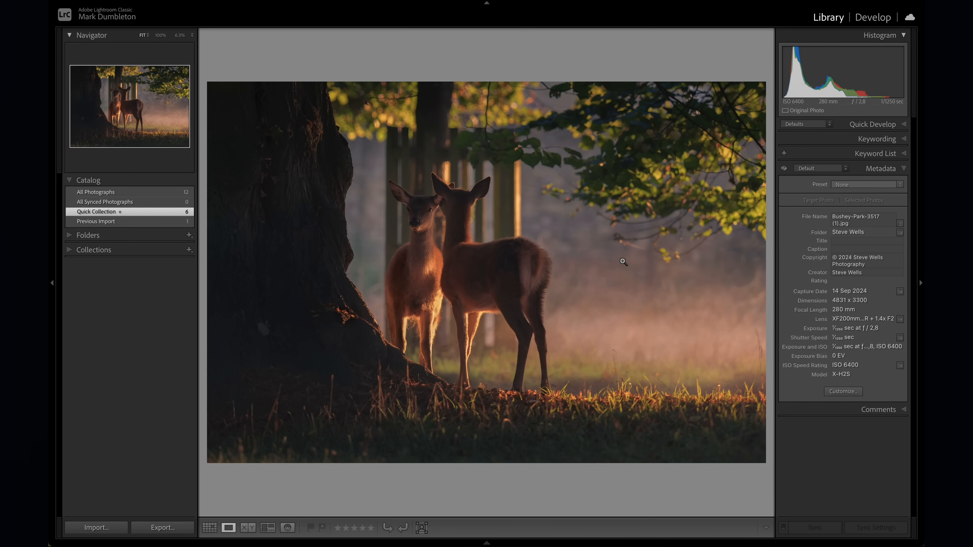
- Examine the edited JPG deer photo at thumbnail scale and at 100%, and return to the fitted view
{"action": "left_click", "coordinate": [179, 35]}
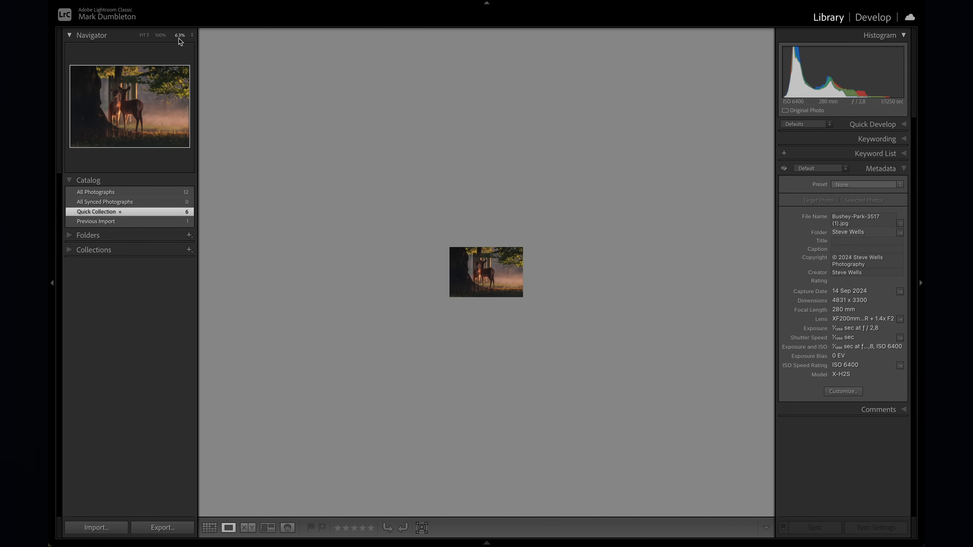
{"action": "left_click", "coordinate": [160, 35]}
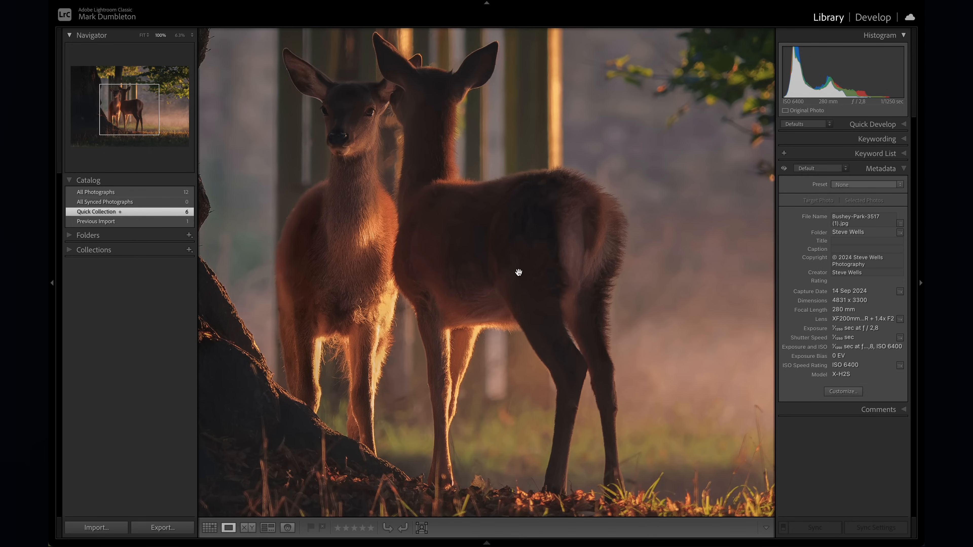
{"action": "left_click", "coordinate": [516, 272]}
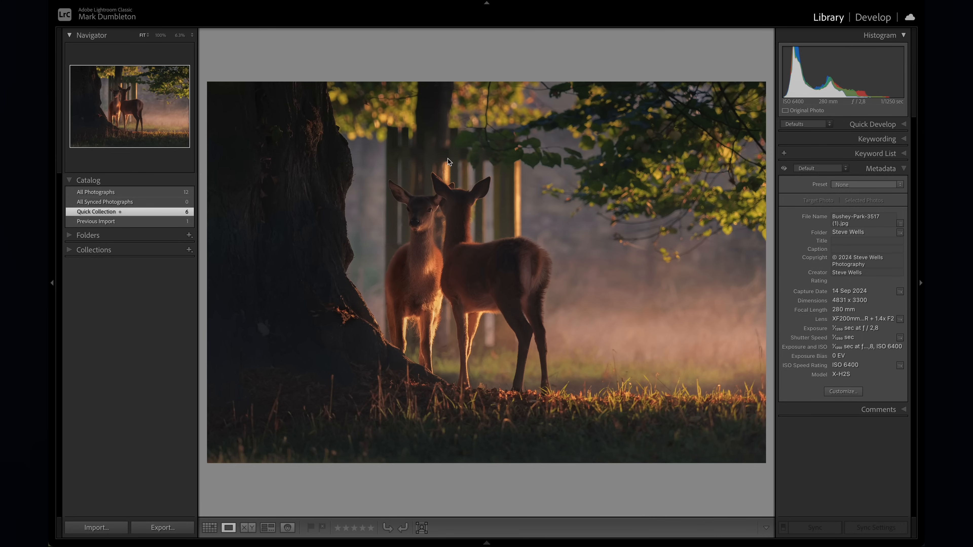
- Paint a new brush mask of size 5 over the bright fence post just above the deer's ears
{"action": "left_click", "coordinate": [448, 166]}
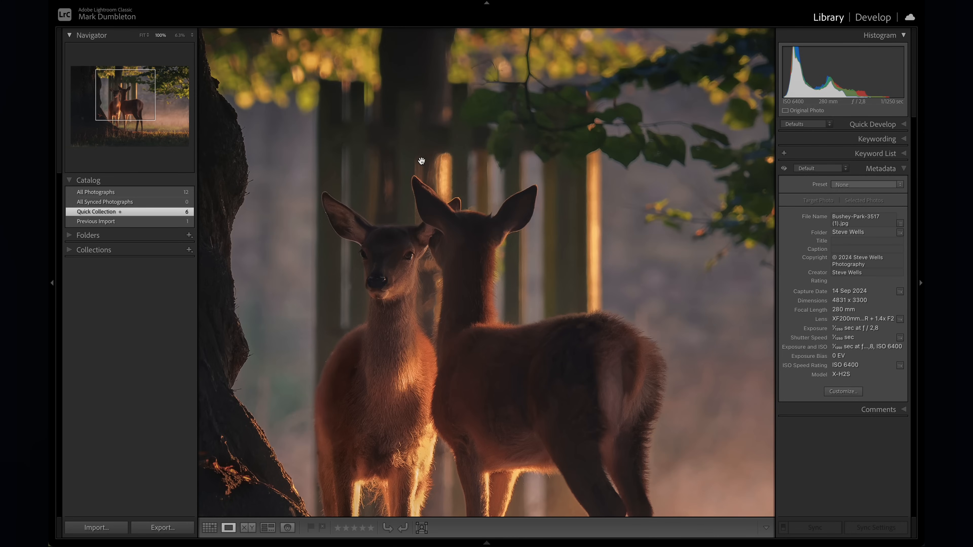
{"action": "mouse_move", "coordinate": [484, 338]}
{"action": "left_mouse_down"}
{"action": "mouse_move", "coordinate": [450, 195]}
{"action": "mouse_move", "coordinate": [487, 337]}
{"action": "left_mouse_up"}
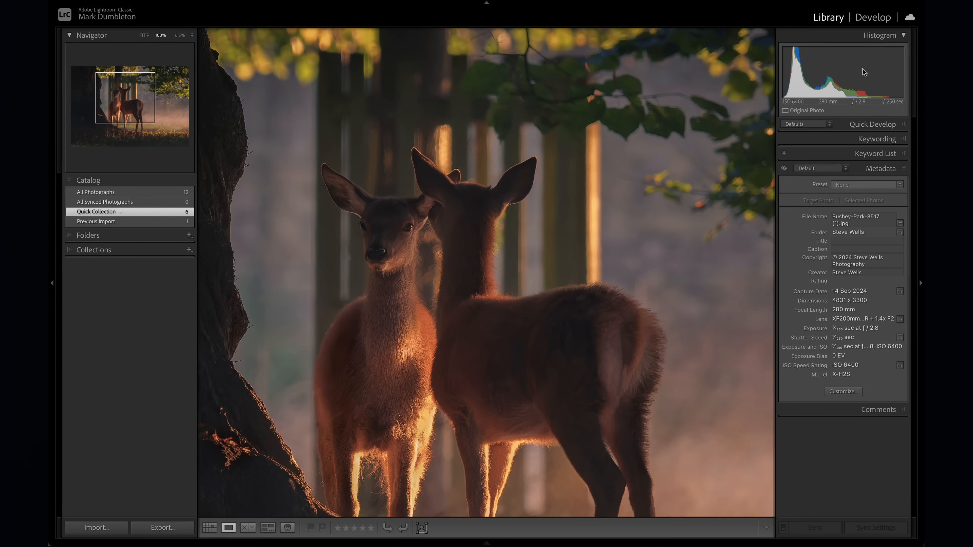
{"action": "left_click", "coordinate": [883, 18]}
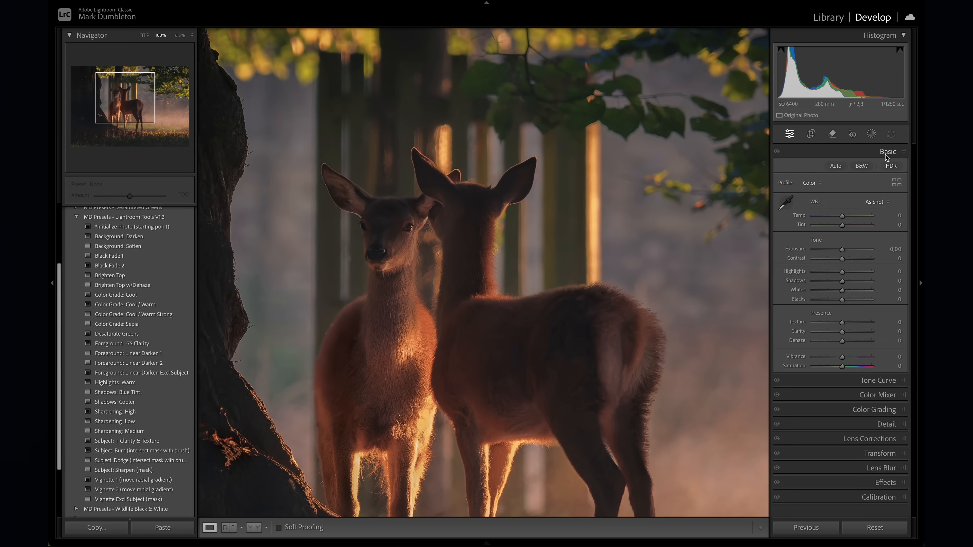
{"action": "left_click", "coordinate": [872, 135]}
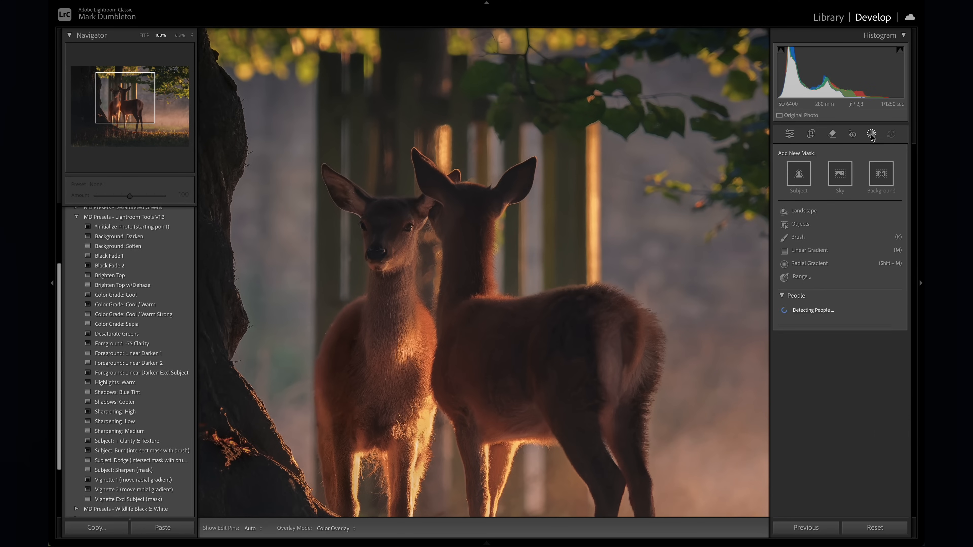
{"action": "left_click", "coordinate": [811, 237]}
{"action": "key", "text": "]"}
{"action": "key", "text": "]"}
{"action": "key", "text": "]"}
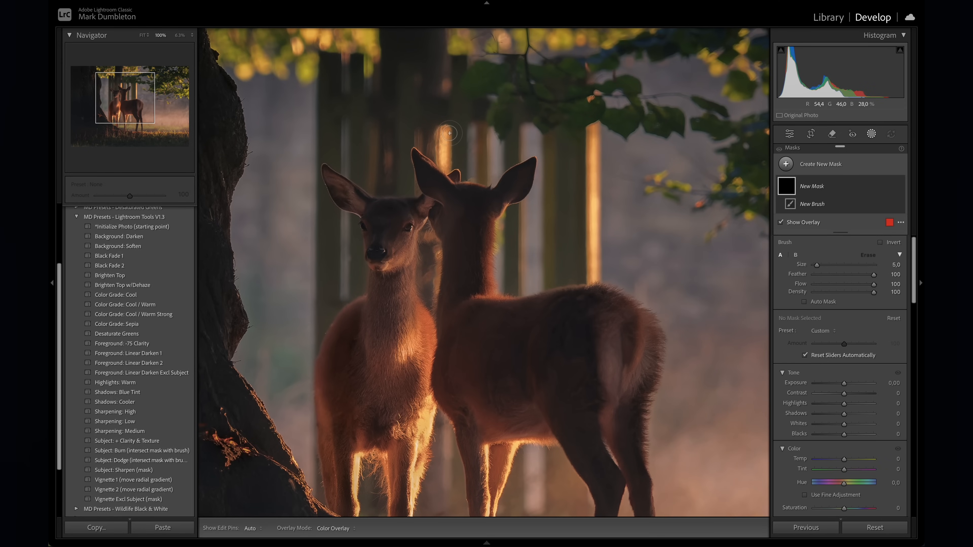
{"action": "left_click", "coordinate": [448, 129]}
- Adjust the upper fence-post mask to highlights -67, saturation -38, exposure -0.52 and temperature -29
{"action": "mouse_move", "coordinate": [843, 416]}
{"action": "left_mouse_down"}
{"action": "mouse_move", "coordinate": [820, 417]}
{"action": "mouse_move", "coordinate": [840, 421]}
{"action": "left_mouse_up"}
{"action": "scroll", "coordinate": [845, 443], "scroll_direction": "down", "scroll_amount": 5}
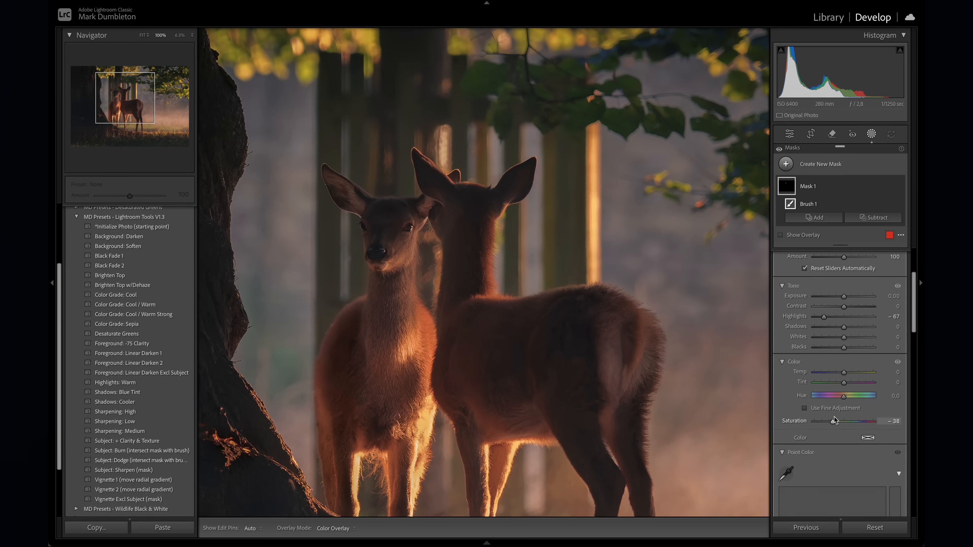
{"action": "left_click_drag", "start_coordinate": [843, 296], "coordinate": [840, 297]}
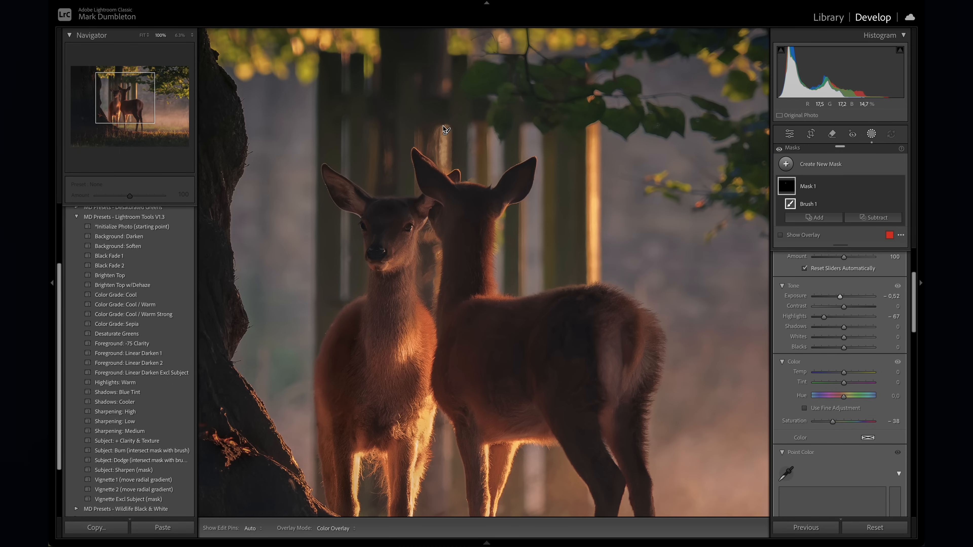
{"action": "left_click_drag", "start_coordinate": [840, 372], "coordinate": [837, 375]}
{"action": "left_click_drag", "start_coordinate": [844, 338], "coordinate": [835, 340]}
- Paint a second brush mask over the bright post between the deer's legs and set its exposure to -0.60
{"action": "left_click_drag", "start_coordinate": [499, 473], "coordinate": [489, 358]}
{"action": "left_click_drag", "start_coordinate": [521, 394], "coordinate": [524, 392]}
{"action": "left_click", "coordinate": [788, 164]}
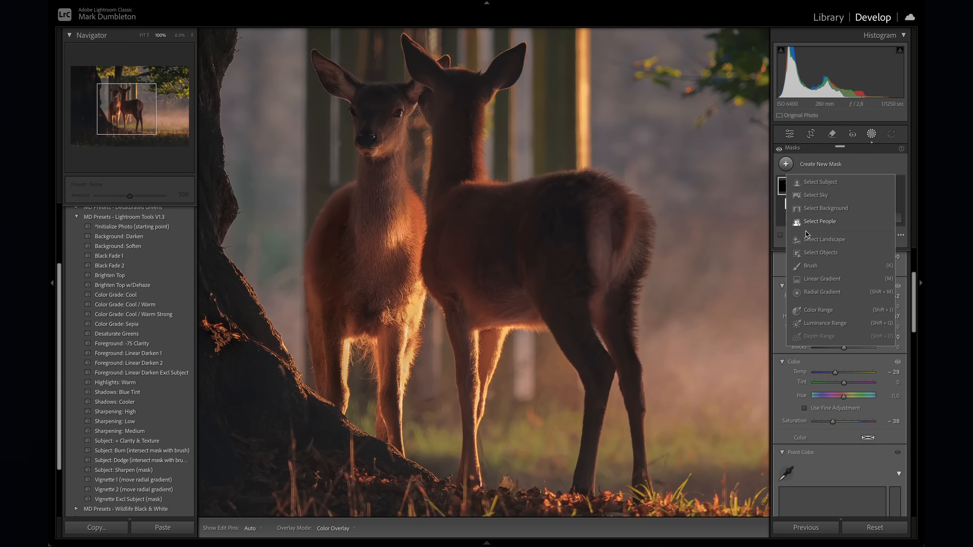
{"action": "left_click", "coordinate": [807, 264]}
{"action": "mouse_move", "coordinate": [521, 339]}
{"action": "left_mouse_down"}
{"action": "mouse_move", "coordinate": [526, 393]}
{"action": "mouse_move", "coordinate": [529, 340]}
{"action": "left_mouse_up"}
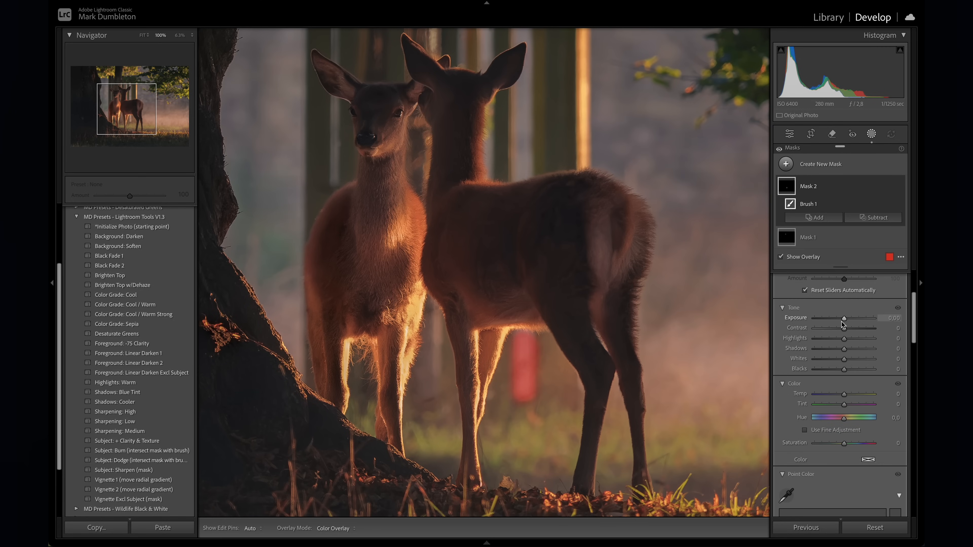
{"action": "mouse_move", "coordinate": [846, 321]}
{"action": "left_mouse_down"}
{"action": "mouse_move", "coordinate": [824, 320]}
{"action": "mouse_move", "coordinate": [840, 320]}
{"action": "left_mouse_up"}
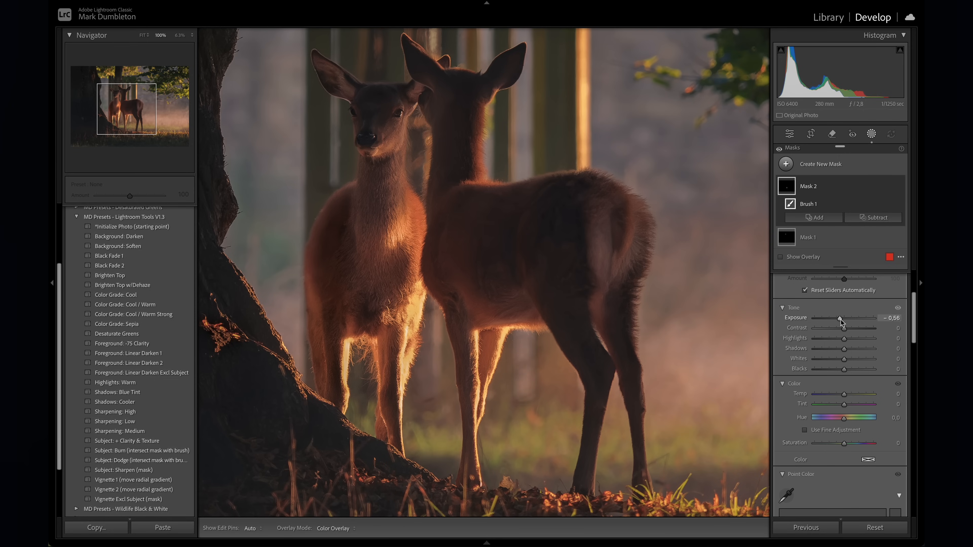
- Compare the whole photo before and after the mask adjustments
{"action": "key", "text": "z"}
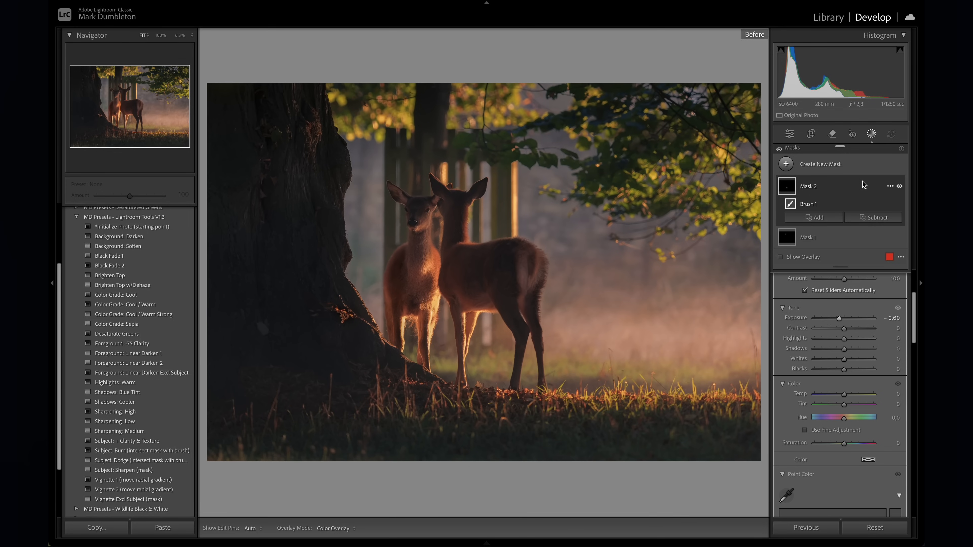
{"action": "key", "text": "backslash"}
{"action": "key", "text": "backslash"}
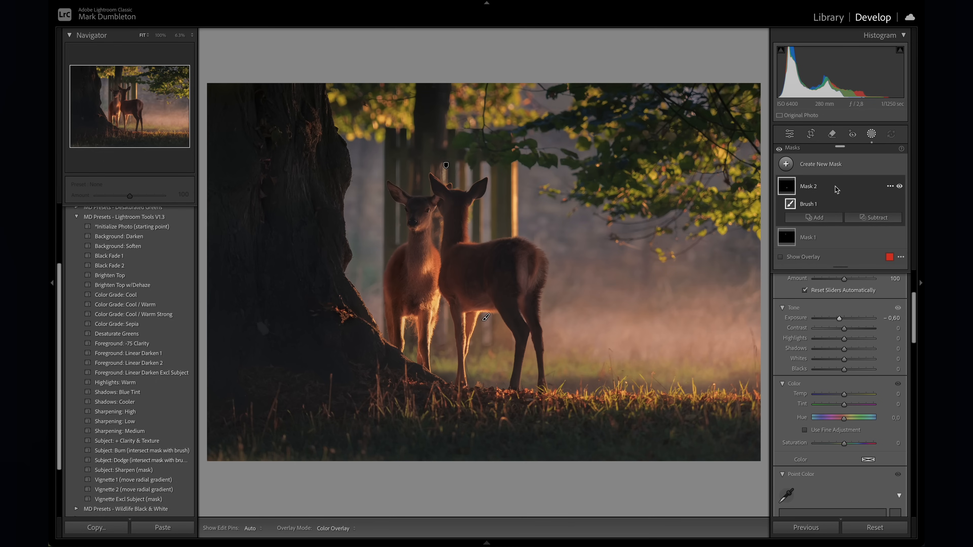
- Set the photo's global shadows to +16, blacks to +4 and exposure to +0.15
{"action": "key", "text": "shift+w"}
{"action": "left_click_drag", "start_coordinate": [846, 283], "coordinate": [847, 283]}
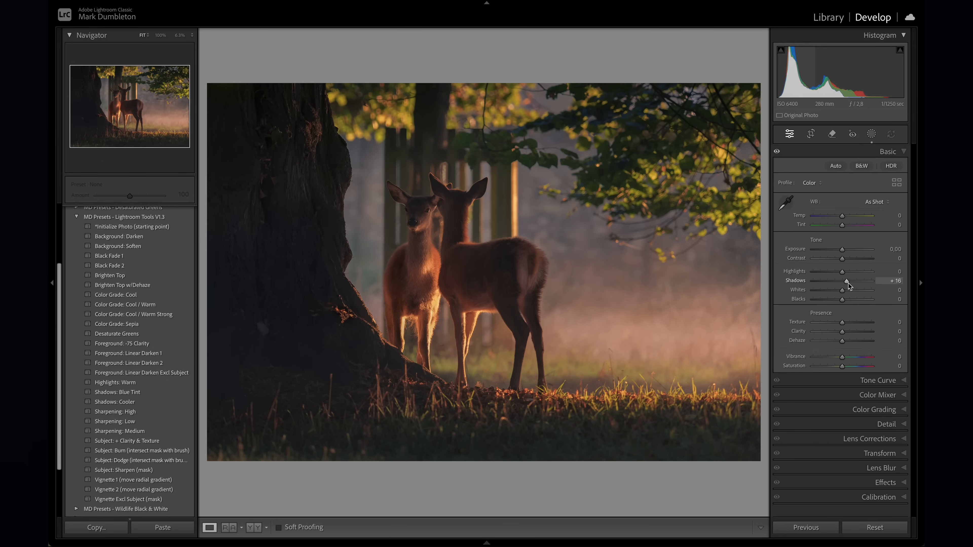
{"action": "left_click_drag", "start_coordinate": [843, 303], "coordinate": [844, 303]}
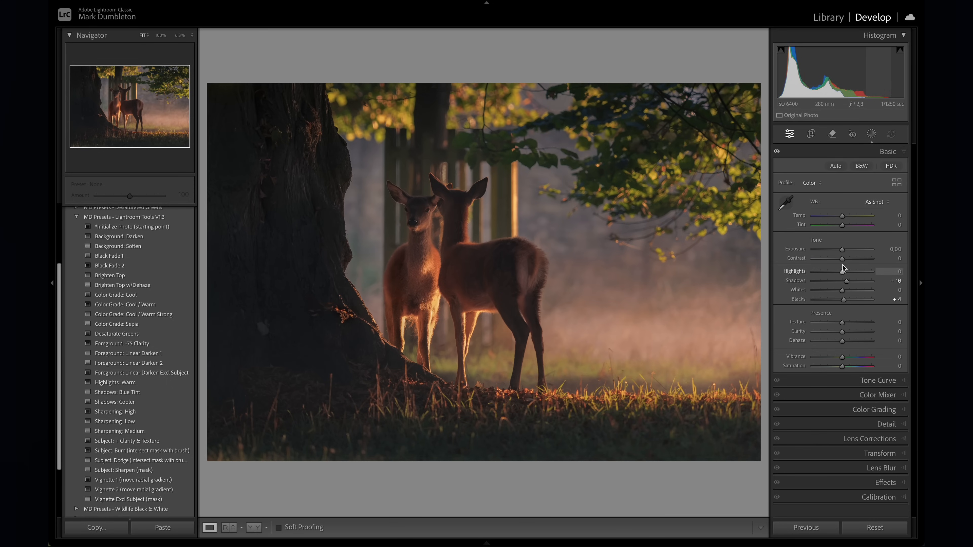
{"action": "left_click_drag", "start_coordinate": [842, 250], "coordinate": [844, 251]}
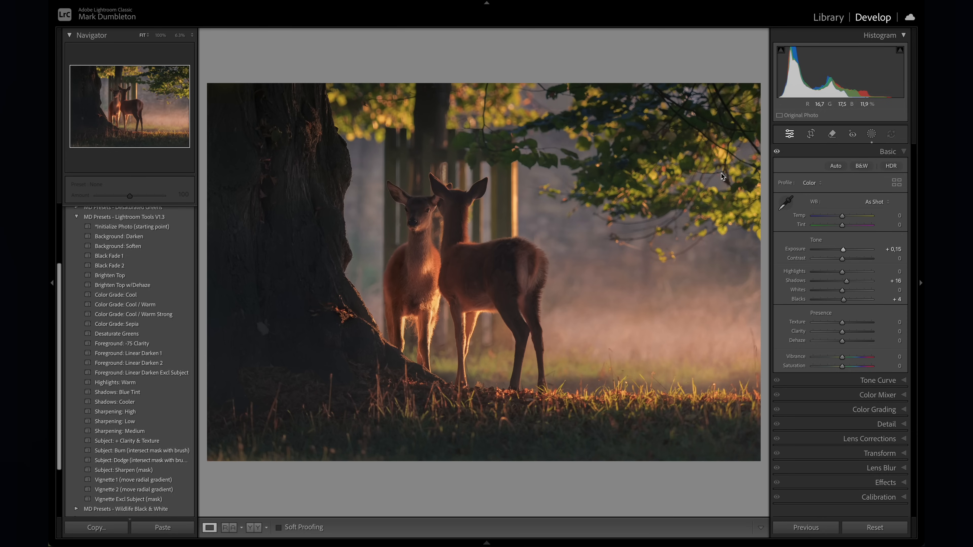
- Reduce the foliage's color saturation with orange at -5 and yellow at -38, and adjust the green saturation
{"action": "left_click", "coordinate": [879, 395]}
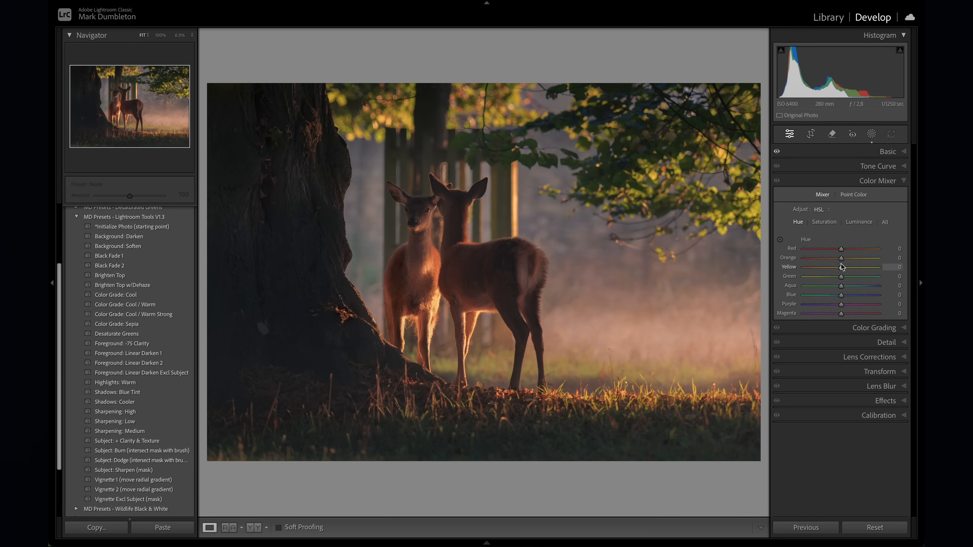
{"action": "left_click", "coordinate": [825, 222]}
{"action": "left_click", "coordinate": [780, 240]}
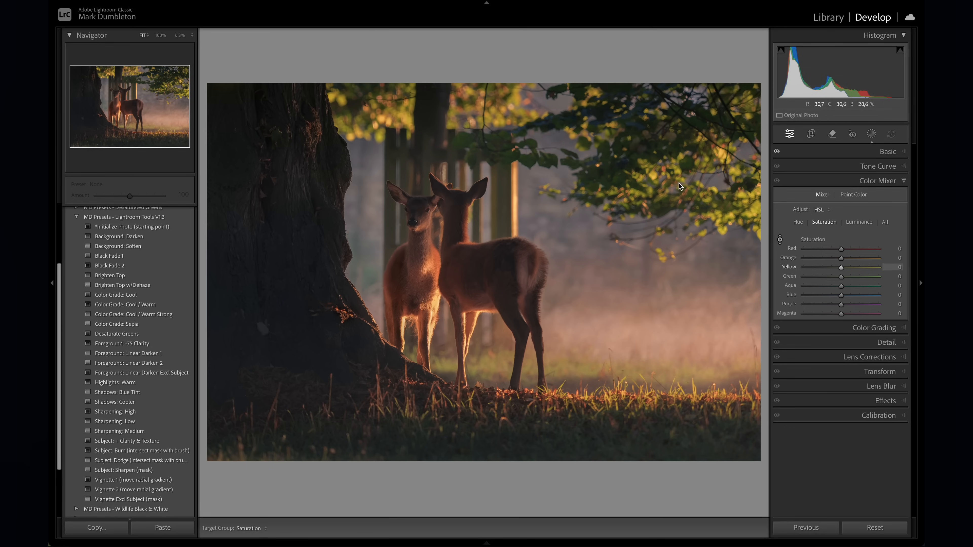
{"action": "left_click_drag", "start_coordinate": [517, 99], "coordinate": [516, 122]}
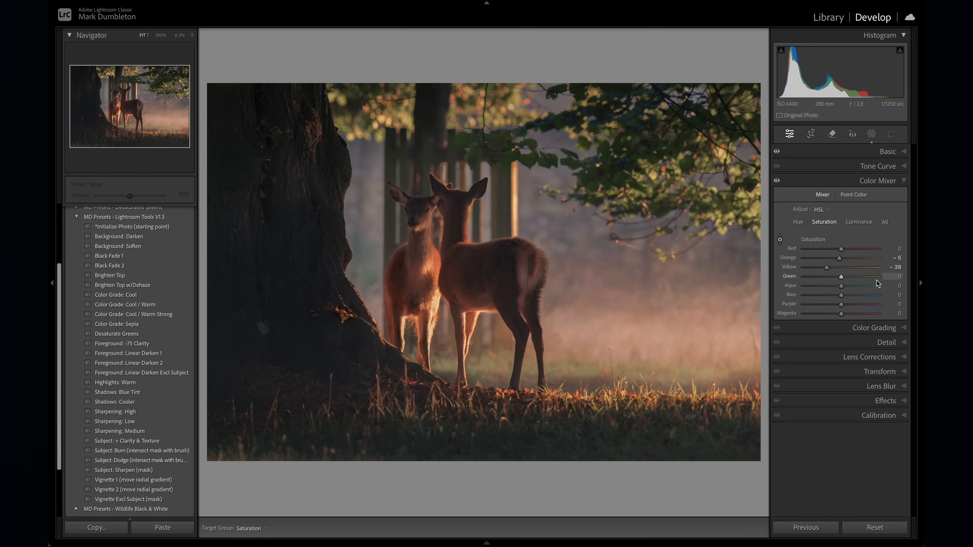
{"action": "mouse_move", "coordinate": [817, 278]}
{"action": "left_mouse_down"}
{"action": "mouse_move", "coordinate": [842, 285]}
{"action": "mouse_move", "coordinate": [829, 279]}
{"action": "left_mouse_up"}
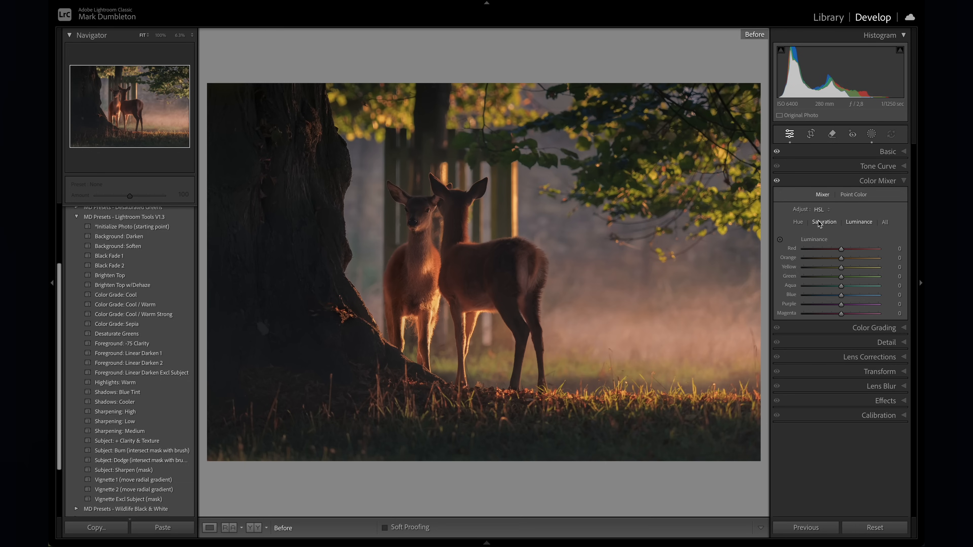
- Compare the two-deer photo repeatedly before and after all the edits
{"action": "key", "text": "backslash"}
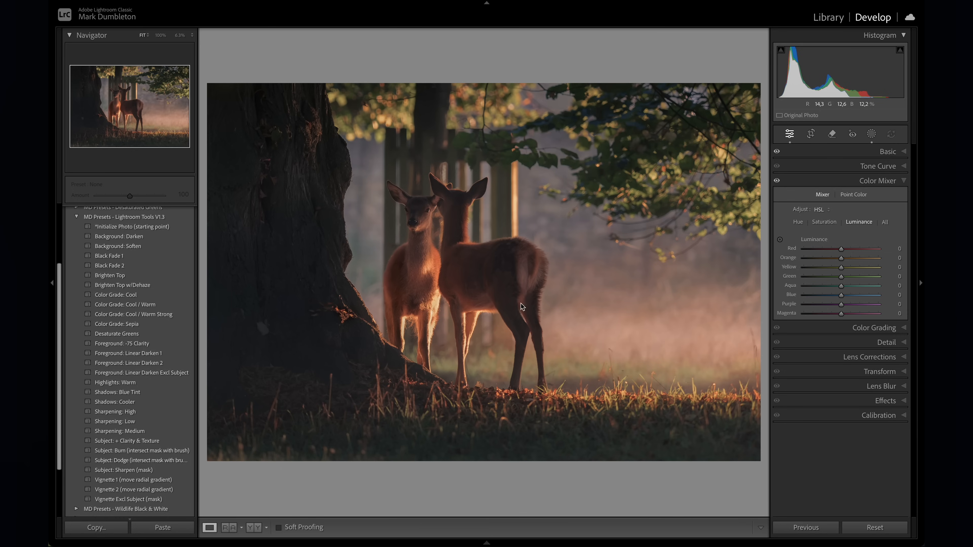
{"action": "key", "text": "backslash"}
{"action": "key", "text": "backslash"}
{"action": "key", "text": "backslash"}
{"action": "key", "text": "backslash"}
{"action": "key", "text": "backslash"}
{"action": "key", "text": "backslash"}
- Open the unedited leopard photo for developing and examine its overall composition at thumbnail size
{"action": "left_click", "coordinate": [827, 19]}
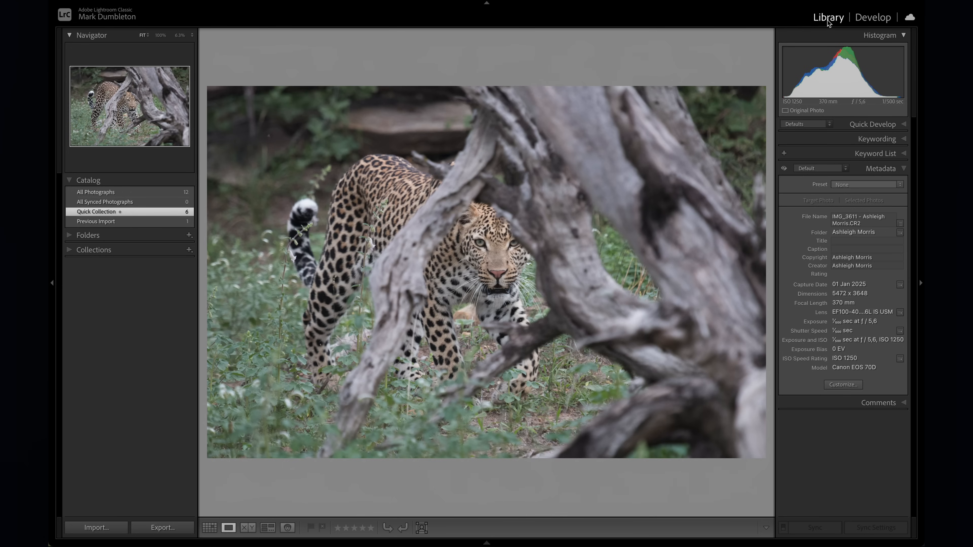
{"action": "left_click", "coordinate": [886, 20]}
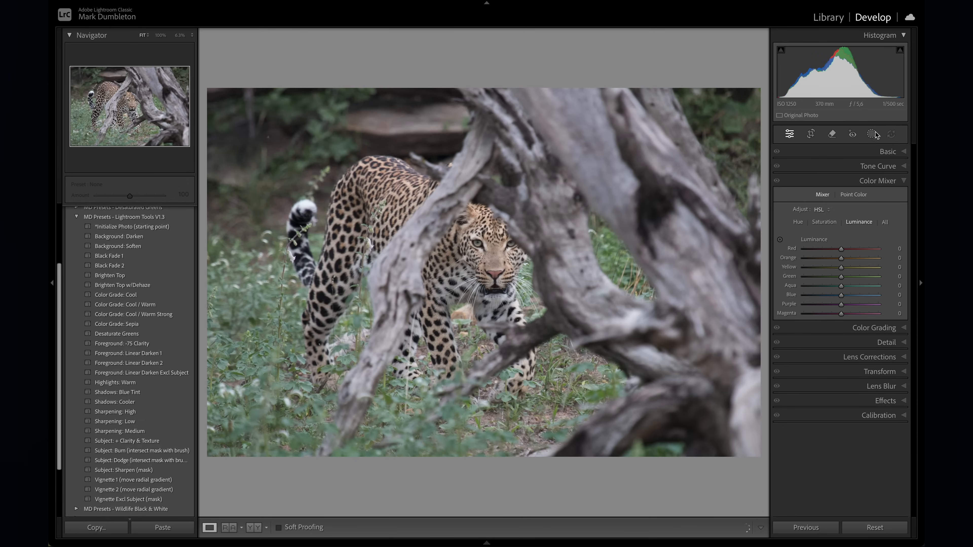
{"action": "left_click", "coordinate": [871, 134]}
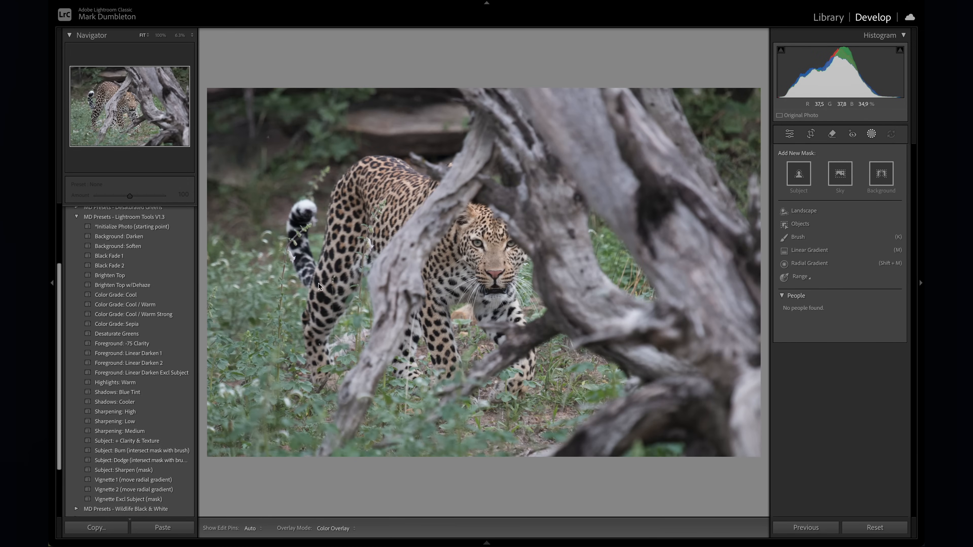
{"action": "left_click", "coordinate": [179, 35]}
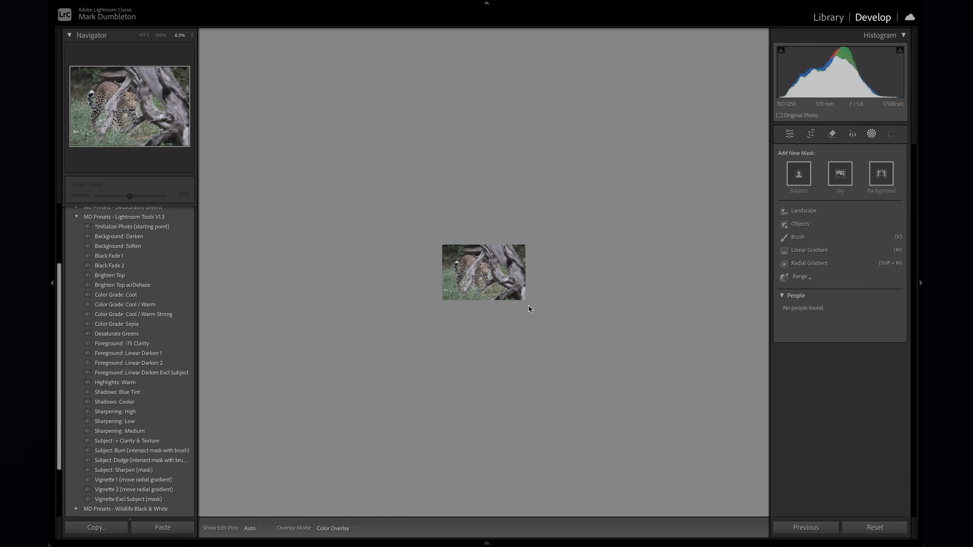
{"action": "left_click", "coordinate": [504, 273]}
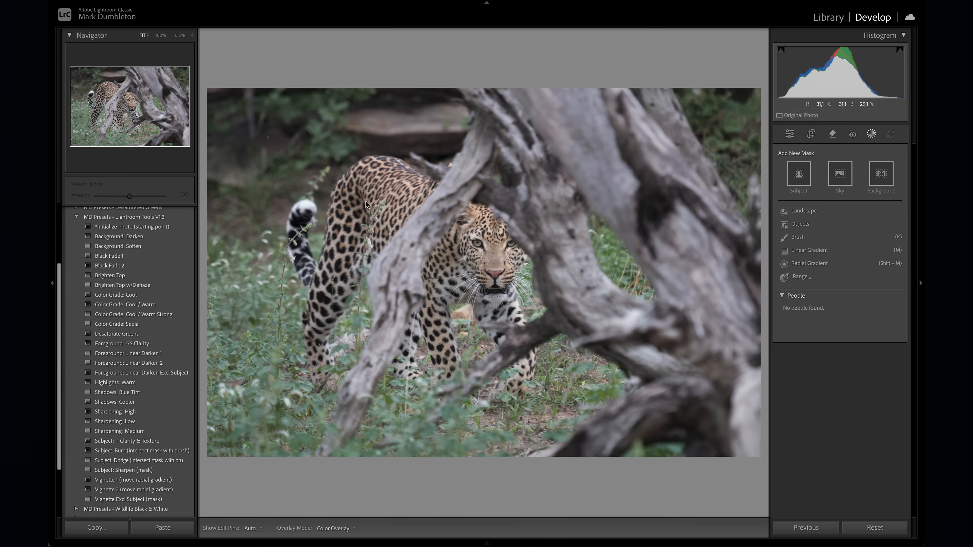
- Paint a brush mask over the leopard's tail tip and the bright log and foliage along the photo's right edge
{"action": "left_click", "coordinate": [798, 237]}
{"action": "left_click_drag", "start_coordinate": [319, 193], "coordinate": [324, 218]}
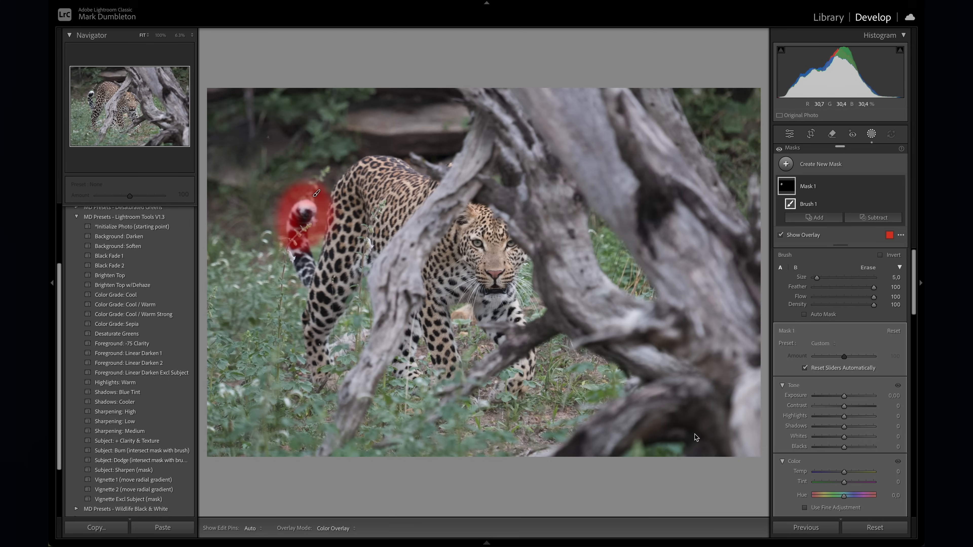
{"action": "mouse_move", "coordinate": [742, 371]}
{"action": "left_mouse_down"}
{"action": "mouse_move", "coordinate": [728, 405]}
{"action": "mouse_move", "coordinate": [760, 425]}
{"action": "mouse_move", "coordinate": [734, 396]}
{"action": "left_mouse_up"}
{"action": "key", "text": "h"}
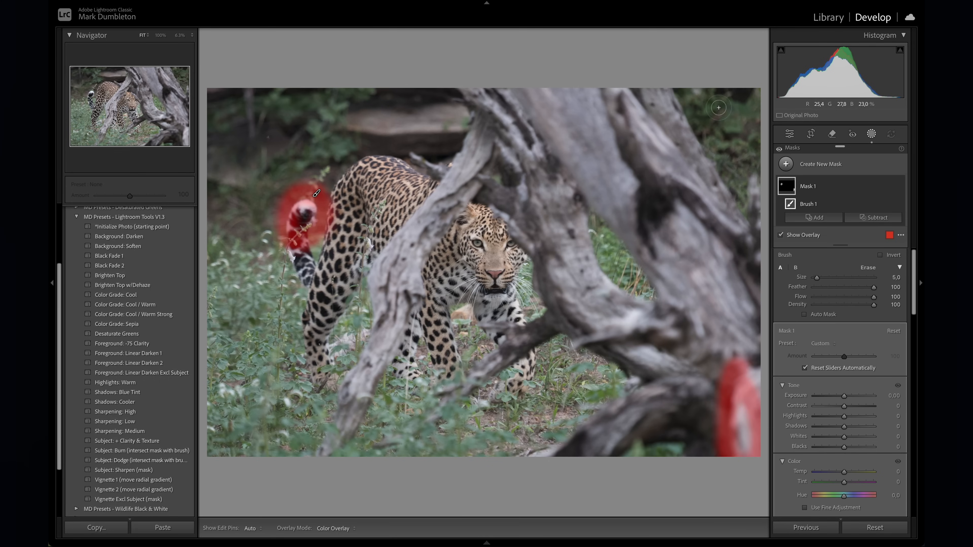
{"action": "left_click_drag", "start_coordinate": [718, 94], "coordinate": [739, 345]}
{"action": "left_click_drag", "start_coordinate": [745, 111], "coordinate": [678, 185]}
{"action": "left_click_drag", "start_coordinate": [675, 95], "coordinate": [751, 215]}
{"action": "left_click_drag", "start_coordinate": [746, 257], "coordinate": [690, 332]}
{"action": "left_click_drag", "start_coordinate": [684, 261], "coordinate": [753, 367]}
{"action": "key", "text": "h"}
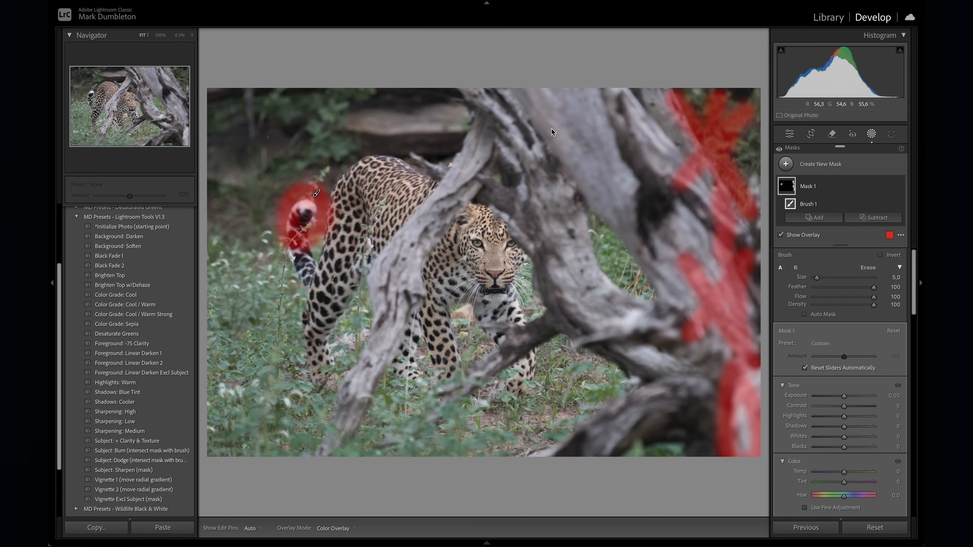
- Extend the brush mask with a large ring around the leopard and short strokes marking the outer areas of the frame
{"action": "key", "text": "h"}
{"action": "mouse_move", "coordinate": [560, 114]}
{"action": "left_mouse_down"}
{"action": "mouse_move", "coordinate": [370, 134]}
{"action": "mouse_move", "coordinate": [283, 214]}
{"action": "mouse_move", "coordinate": [319, 343]}
{"action": "mouse_move", "coordinate": [426, 400]}
{"action": "mouse_move", "coordinate": [616, 310]}
{"action": "mouse_move", "coordinate": [571, 130]}
{"action": "left_mouse_up"}
{"action": "left_click_drag", "start_coordinate": [224, 113], "coordinate": [283, 125]}
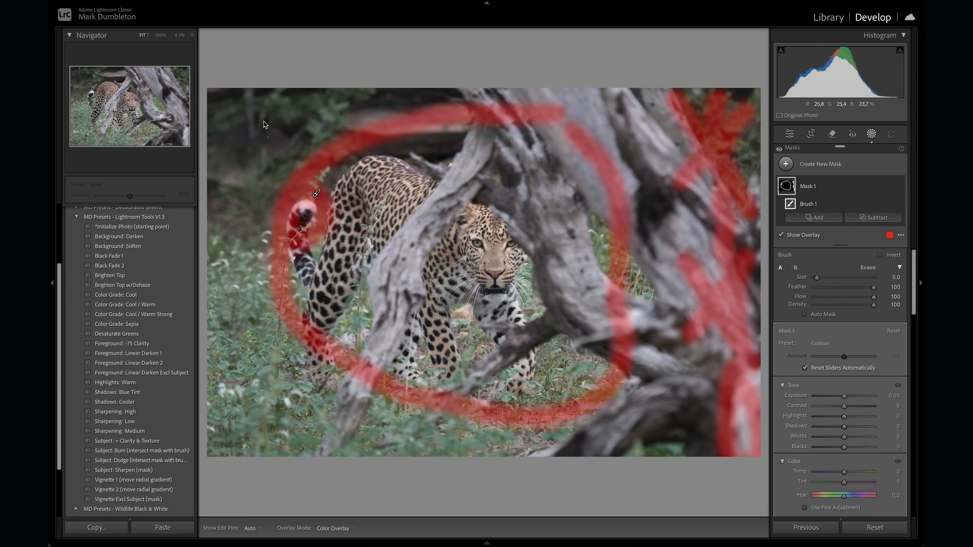
{"action": "left_click_drag", "start_coordinate": [247, 199], "coordinate": [214, 214]}
{"action": "left_click_drag", "start_coordinate": [250, 362], "coordinate": [217, 425]}
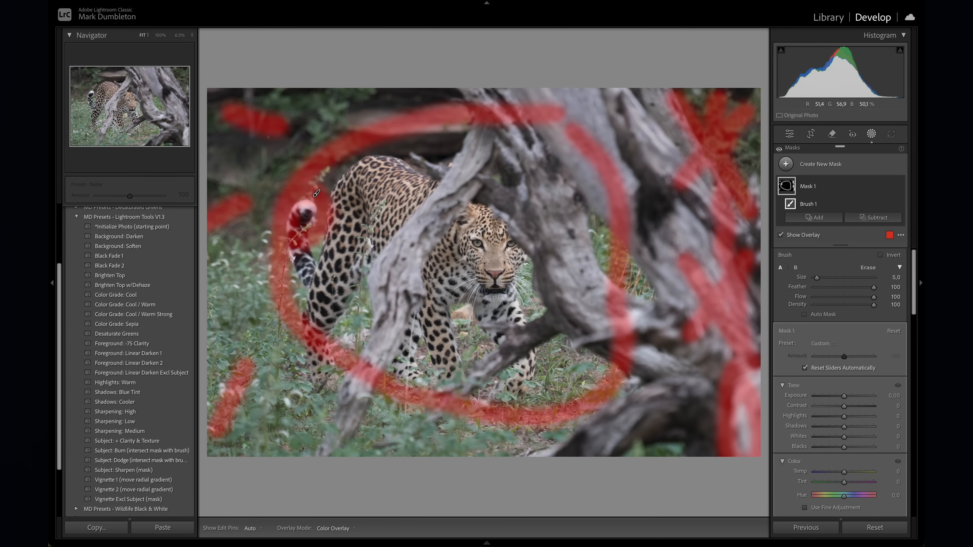
{"action": "left_click_drag", "start_coordinate": [379, 411], "coordinate": [375, 454]}
{"action": "left_click_drag", "start_coordinate": [672, 408], "coordinate": [694, 428]}
{"action": "left_click_drag", "start_coordinate": [653, 183], "coordinate": [708, 122]}
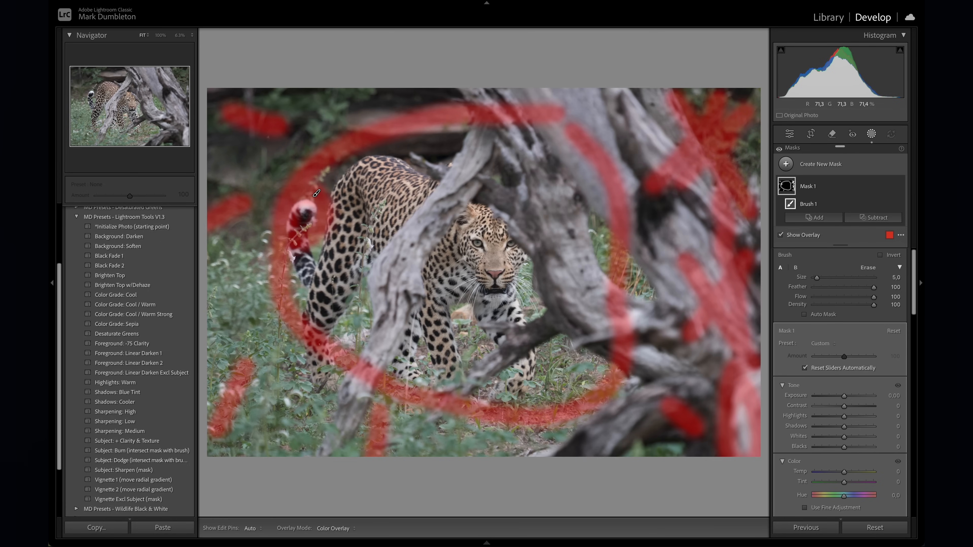
- Leave masking and inspect the leopard's face at 100% zoom before returning to the full view
{"action": "key", "text": "z"}
{"action": "key", "text": "z"}
{"action": "left_click", "coordinate": [872, 135]}
{"action": "key", "text": "z"}
{"action": "left_click", "coordinate": [165, 39]}
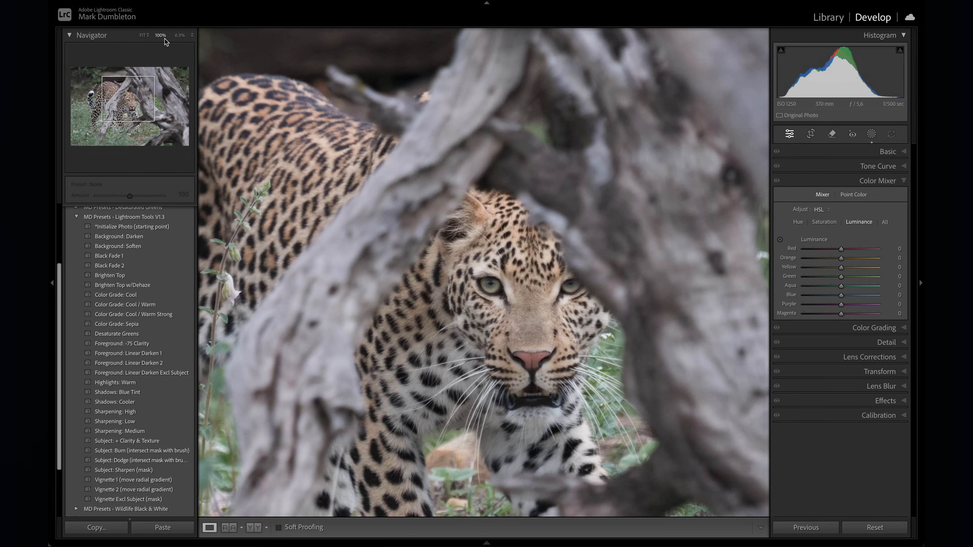
{"action": "key", "text": "z"}
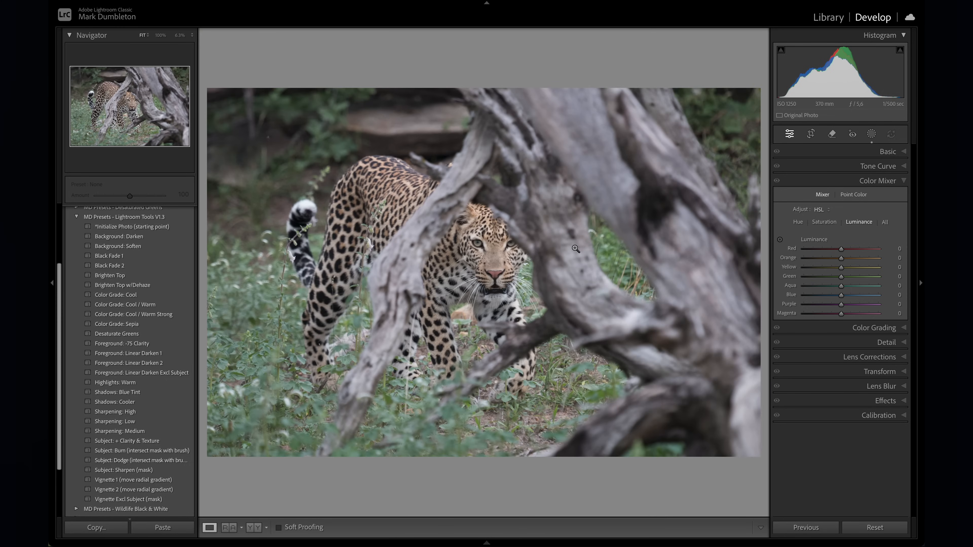
- Compare the edited leopard photo with the unedited version and view the edit at thumbnail size
{"action": "key", "text": "Right"}
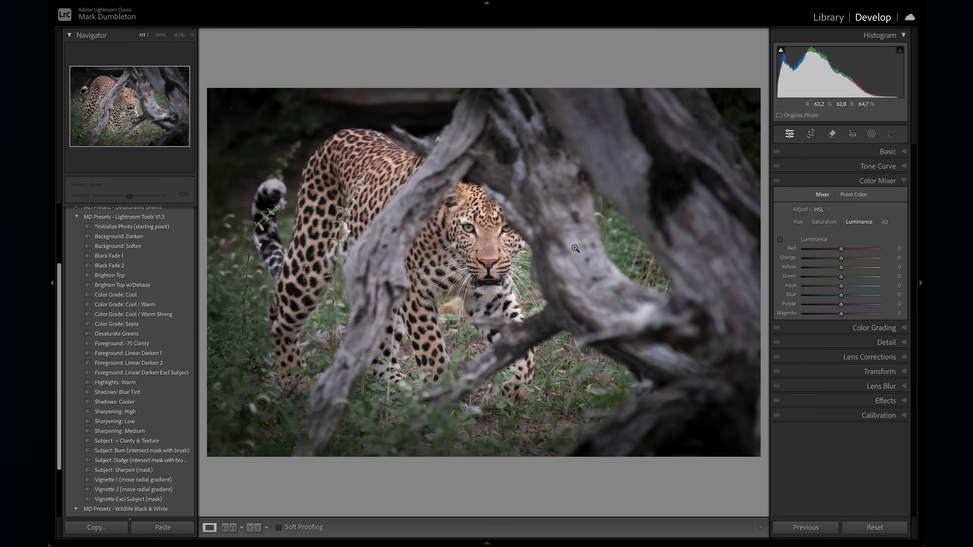
{"action": "key", "text": "backslash"}
{"action": "key", "text": "backslash"}
{"action": "key", "text": "backslash"}
{"action": "key", "text": "backslash"}
{"action": "key", "text": "Left"}
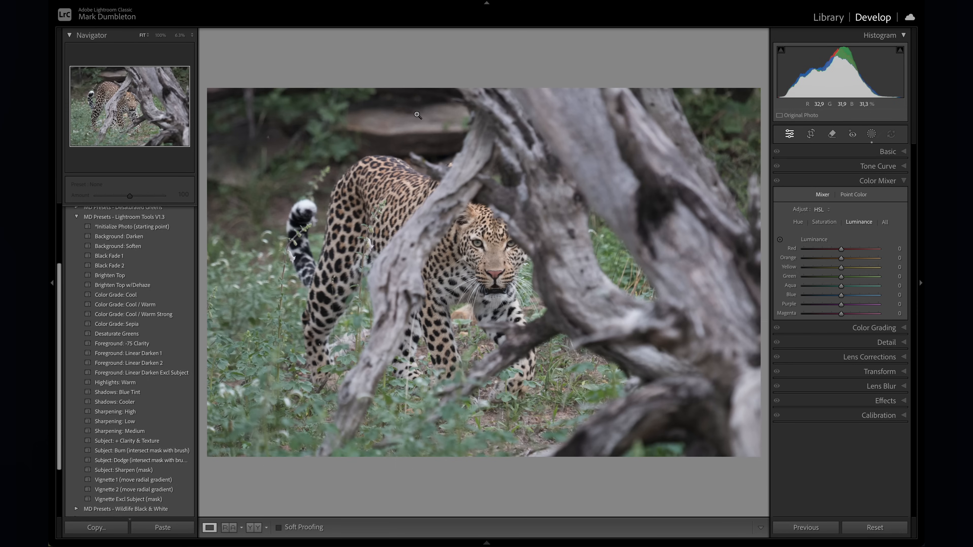
{"action": "key", "text": "Right"}
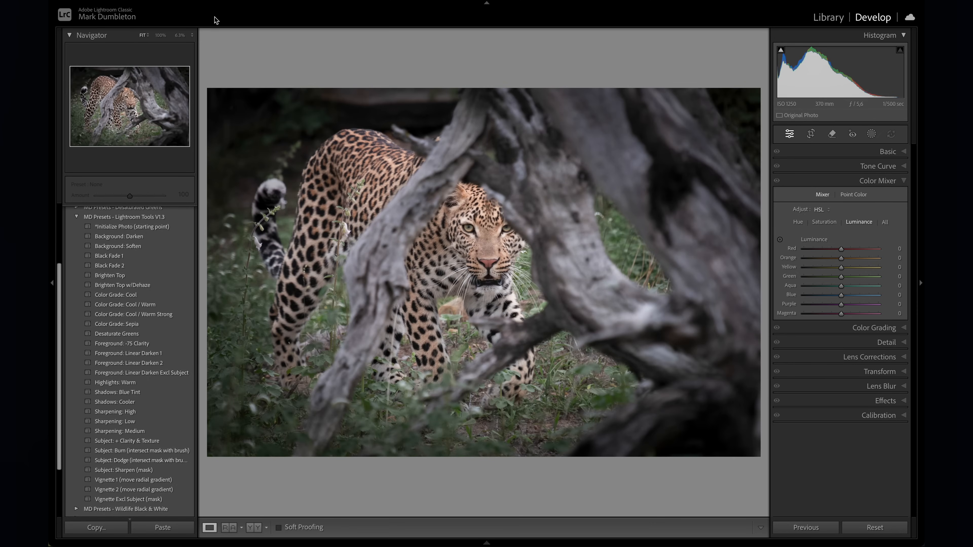
{"action": "left_click", "coordinate": [179, 34]}
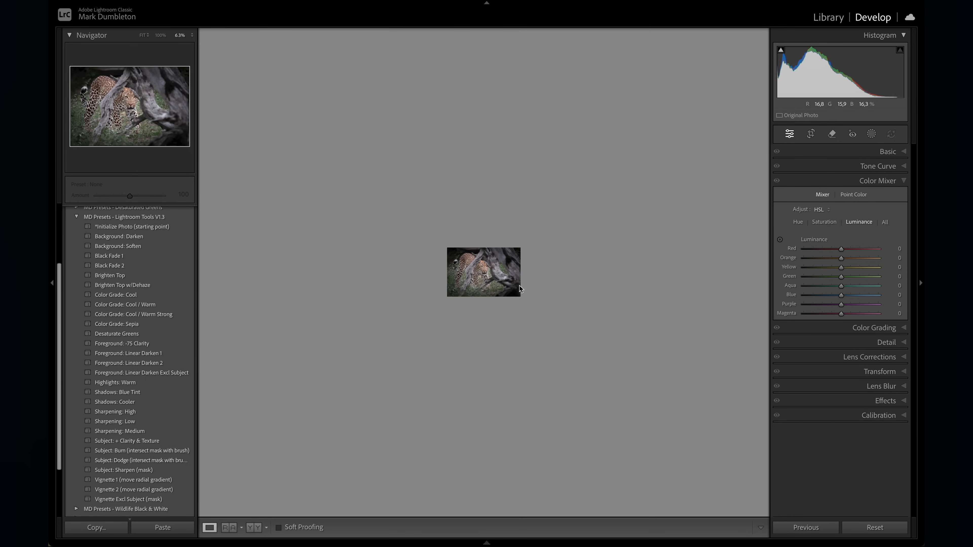
{"action": "left_click", "coordinate": [505, 252]}
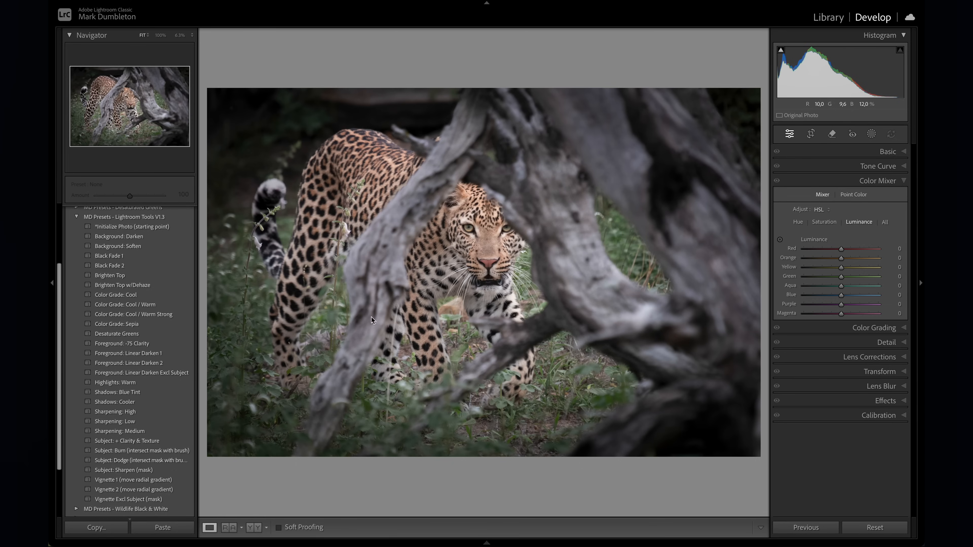
- Add a large inverted radial gradient mask centred near the leopard's head and raise the exposure of the surroundings
{"action": "left_click", "coordinate": [872, 136]}
{"action": "left_click", "coordinate": [813, 263]}
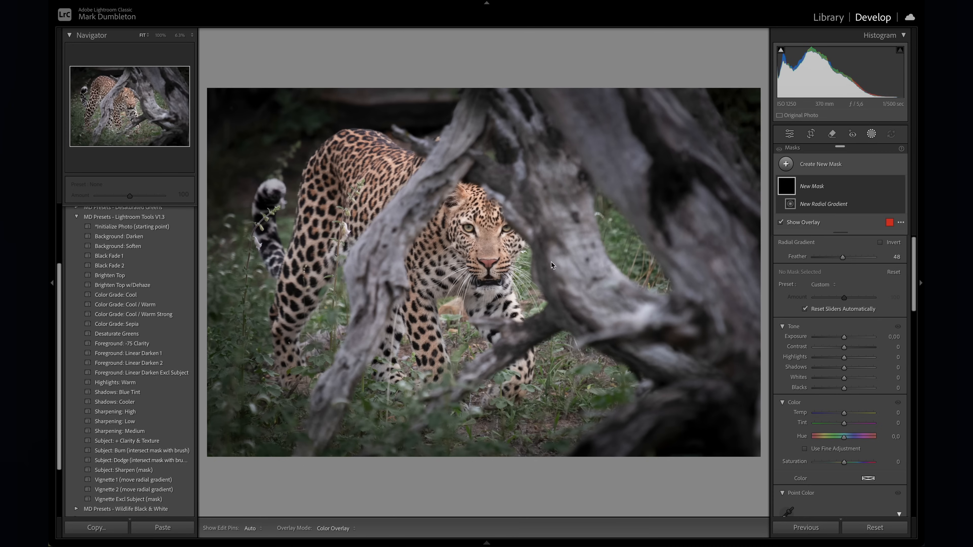
{"action": "left_click_drag", "start_coordinate": [471, 275], "coordinate": [781, 465]}
{"action": "left_click", "coordinate": [880, 255]}
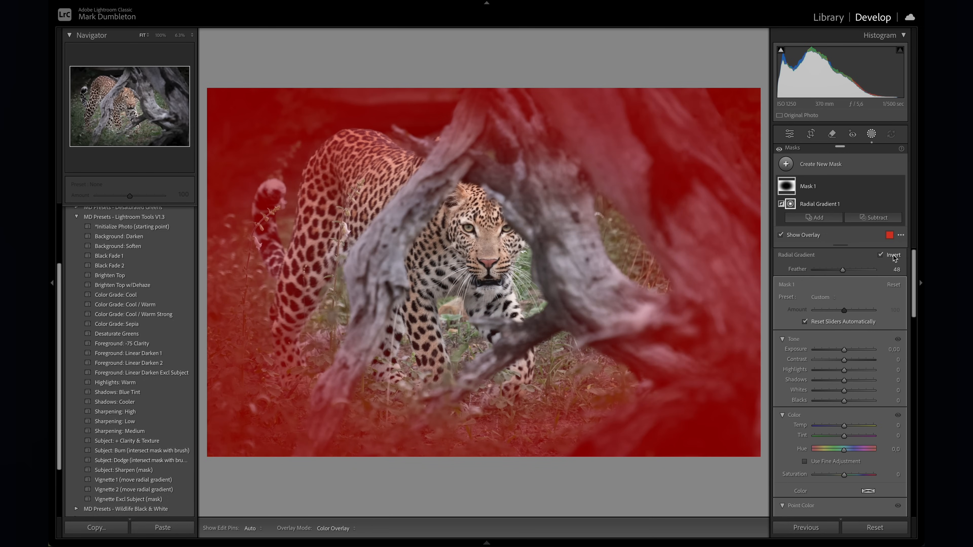
{"action": "left_click_drag", "start_coordinate": [844, 350], "coordinate": [848, 351]}
{"action": "key", "text": "shift+w"}
{"action": "mouse_move", "coordinate": [781, 50]}
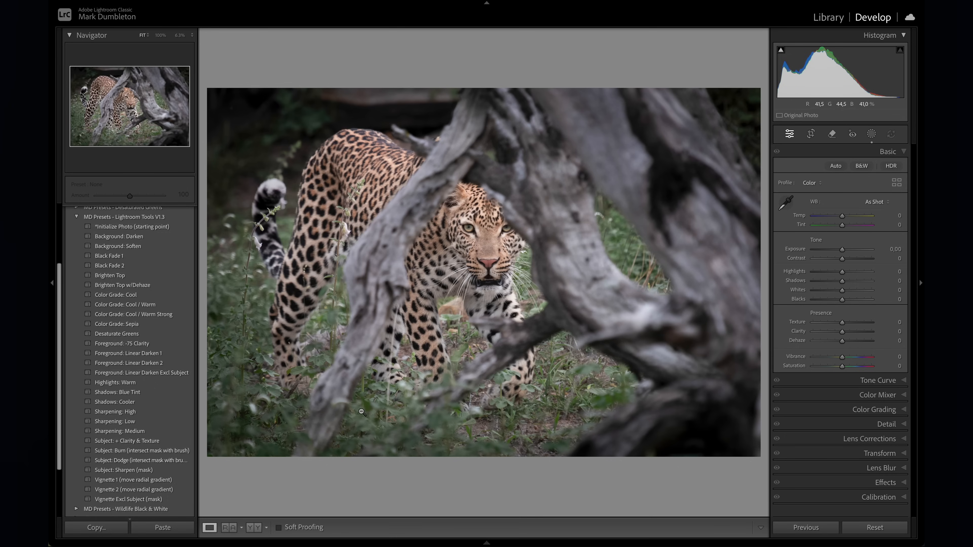
- Adjust the color saturation of the leopard and grass to orange +29, yellow -2 and green -32
{"action": "left_click", "coordinate": [876, 409]}
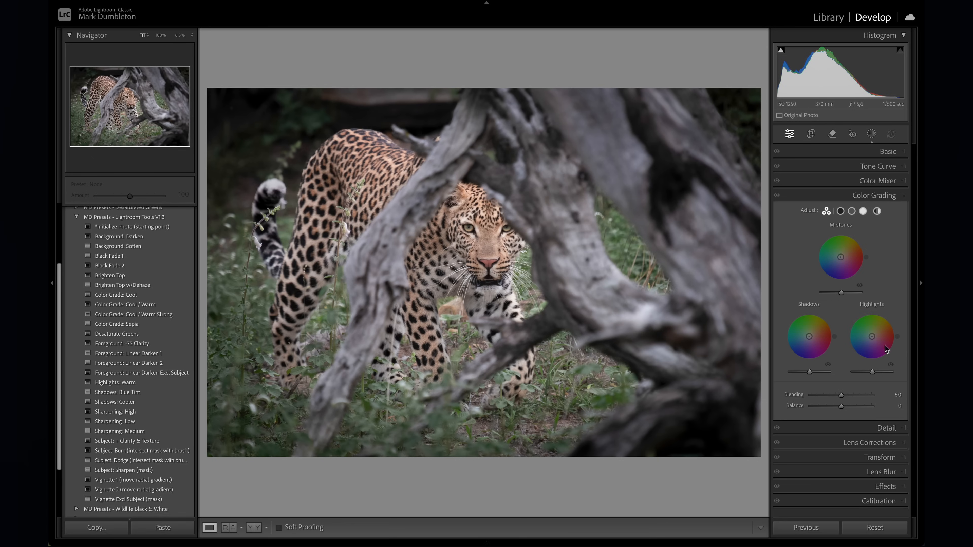
{"action": "left_click", "coordinate": [881, 181]}
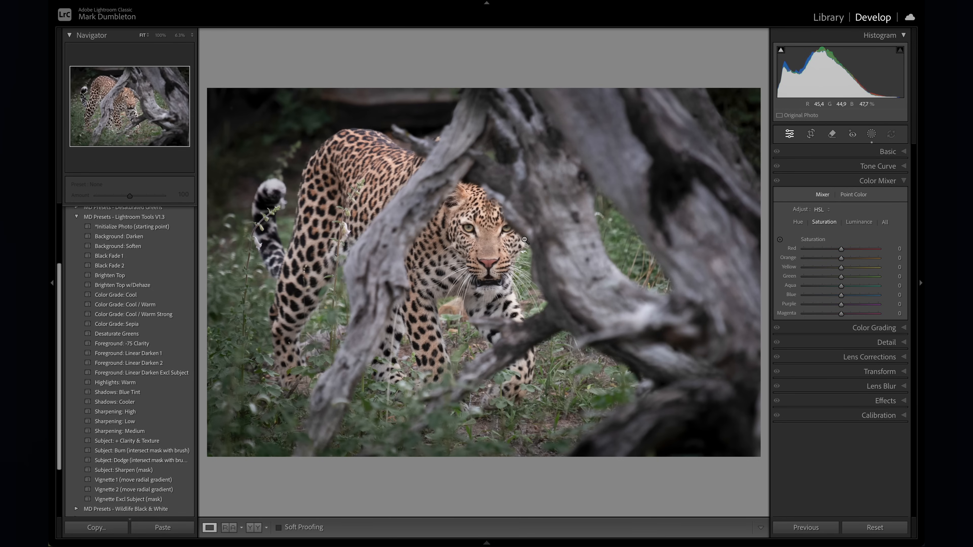
{"action": "left_click", "coordinate": [779, 240]}
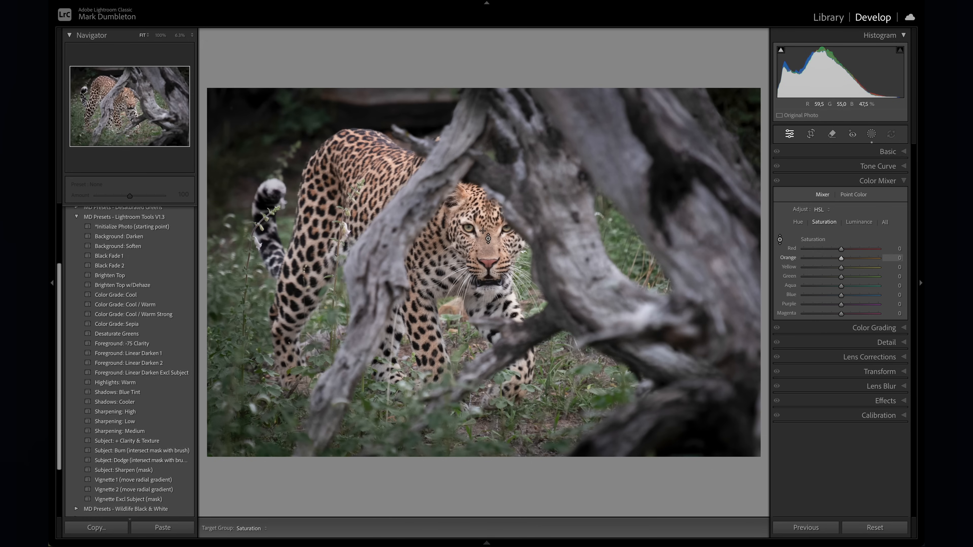
{"action": "left_click_drag", "start_coordinate": [483, 231], "coordinate": [483, 215]}
{"action": "left_click_drag", "start_coordinate": [260, 317], "coordinate": [261, 335]}
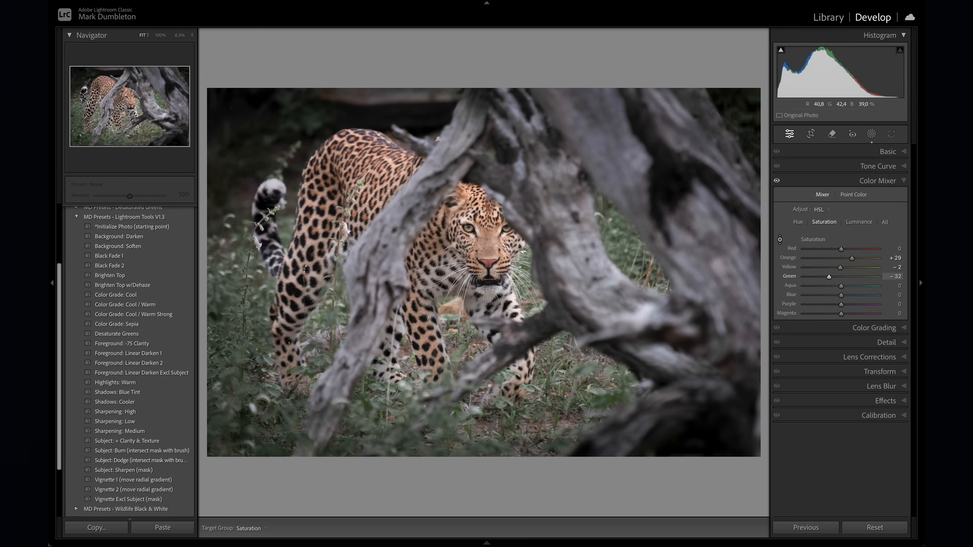
- Grade the shadows towards blue, lower their luminance and set the color grading balance to +66
{"action": "left_click", "coordinate": [886, 330]}
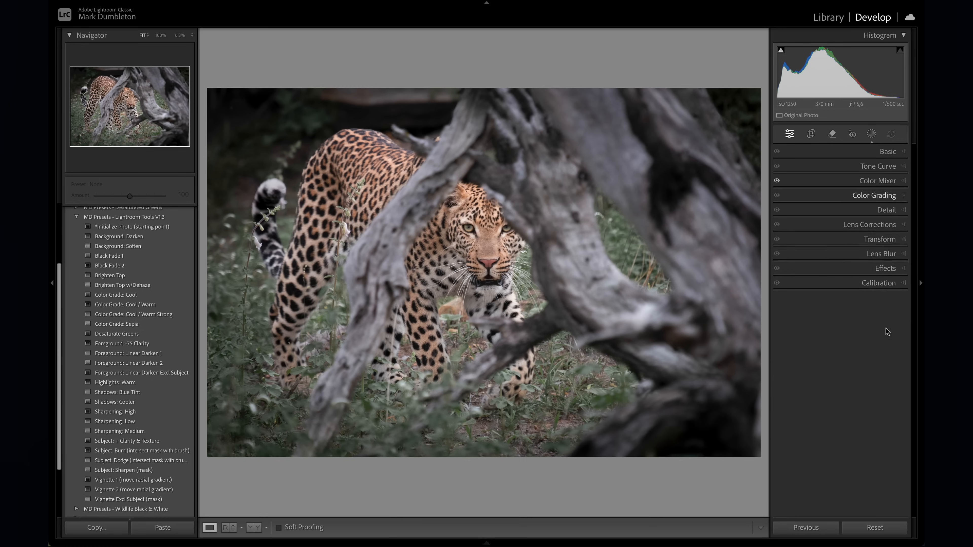
{"action": "left_click_drag", "start_coordinate": [809, 336], "coordinate": [804, 373]}
{"action": "left_click_drag", "start_coordinate": [848, 408], "coordinate": [864, 408]}
{"action": "left_click_drag", "start_coordinate": [805, 372], "coordinate": [803, 374]}
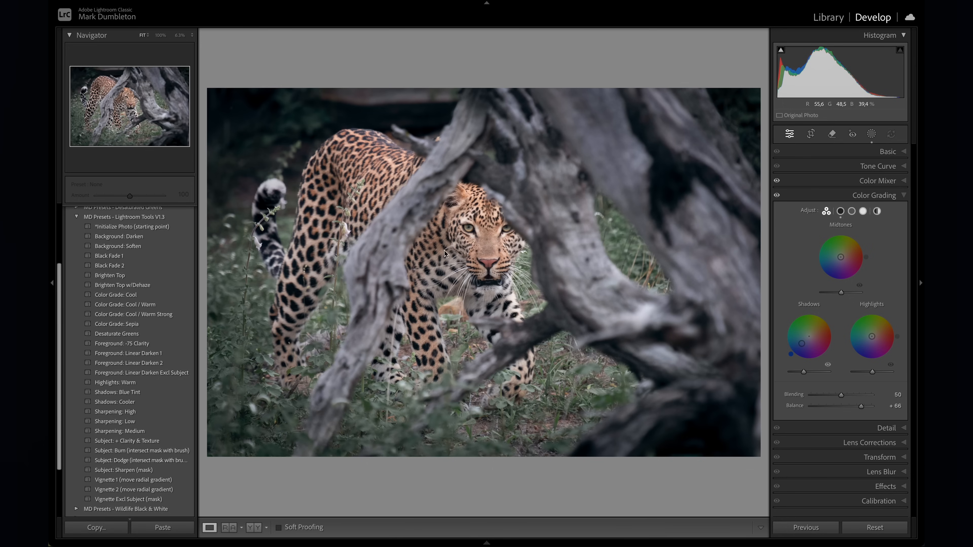
- Compare the leopard photo before and after the saturation and color grading changes
{"action": "key", "text": "backslash"}
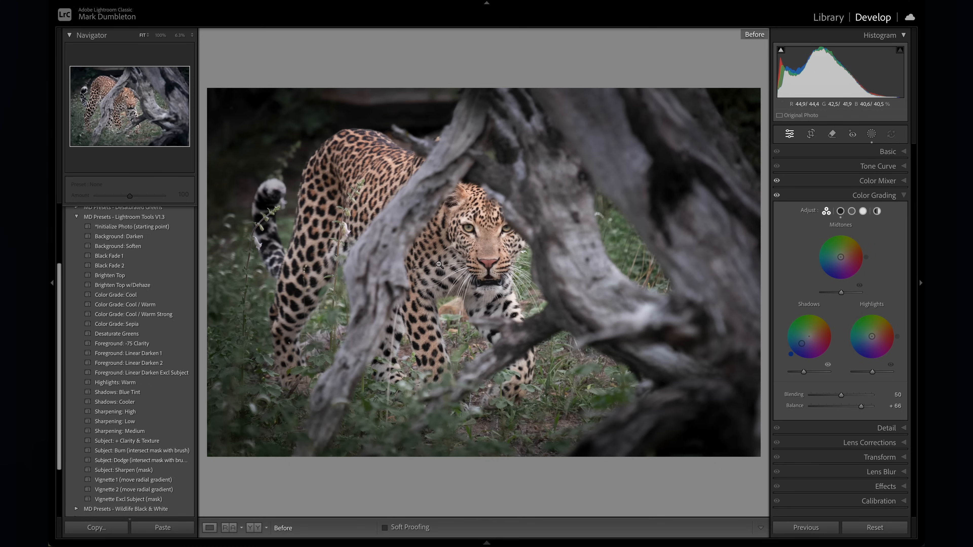
{"action": "key", "text": "backslash"}
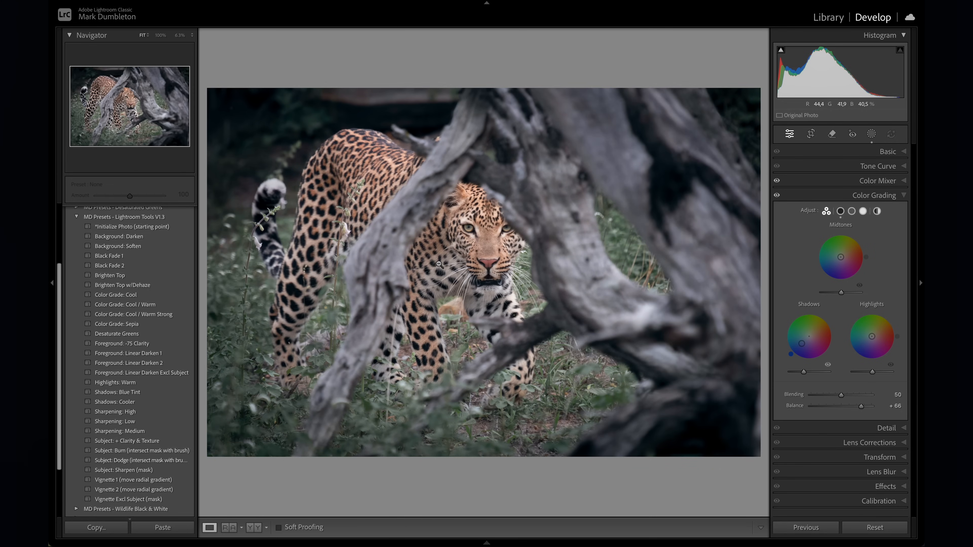
{"action": "key", "text": "backslash"}
{"action": "key", "text": "backslash"}
{"action": "key", "text": "backslash"}
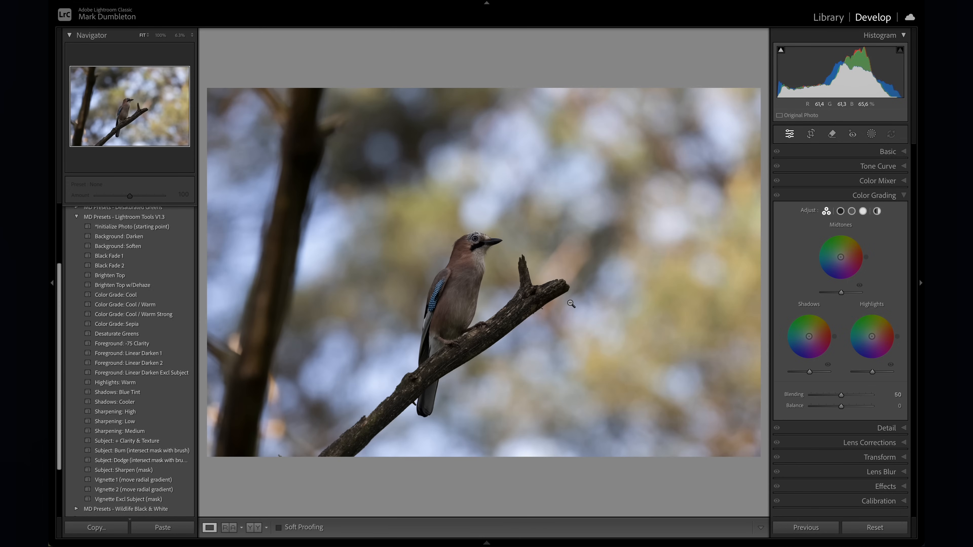
- View the bird photo at thumbnail size and paint a brush mask down the dark, blurred tree trunk beside the bird
{"action": "left_click", "coordinate": [872, 135]}
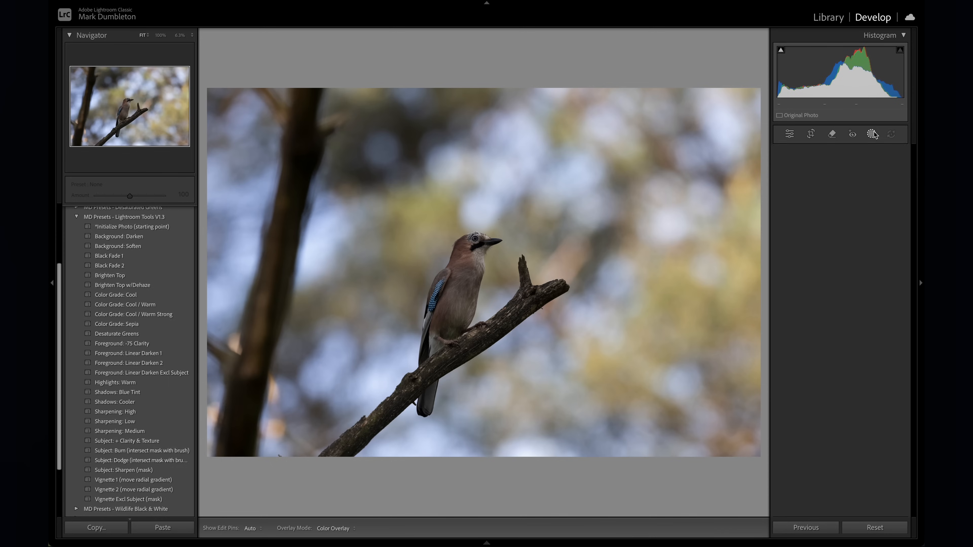
{"action": "left_click", "coordinate": [797, 237]}
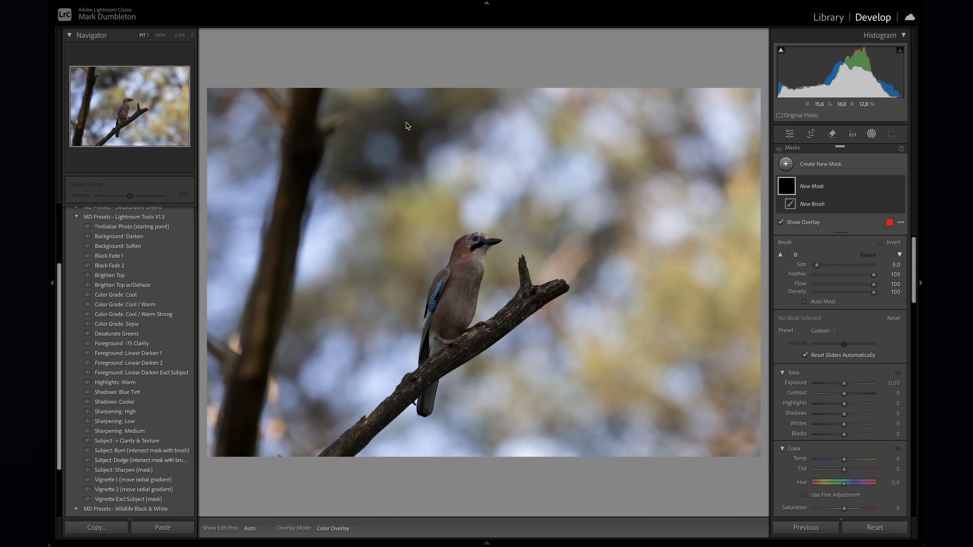
{"action": "left_click", "coordinate": [180, 36]}
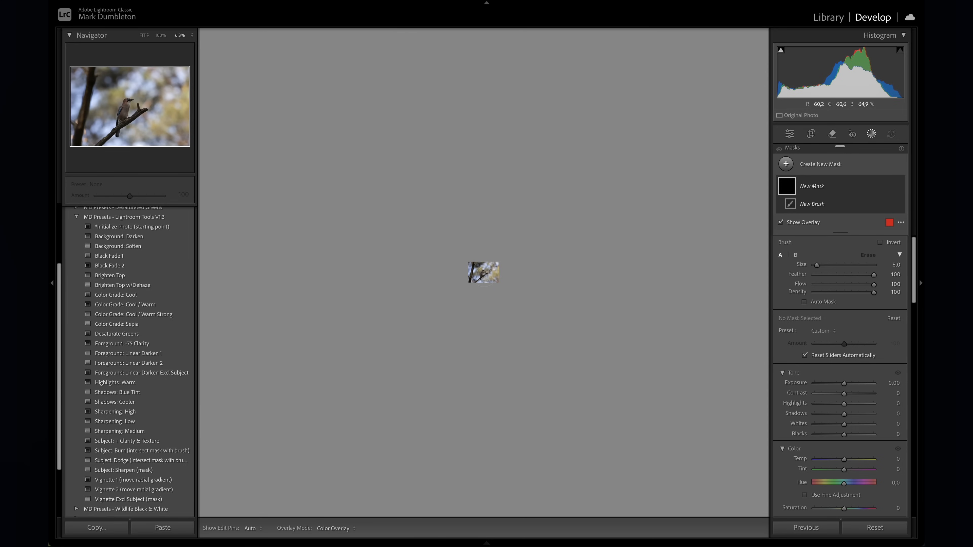
{"action": "key", "text": "z"}
{"action": "mouse_move", "coordinate": [310, 92]}
{"action": "left_mouse_down"}
{"action": "mouse_move", "coordinate": [268, 258]}
{"action": "mouse_move", "coordinate": [251, 449]}
{"action": "left_mouse_up"}
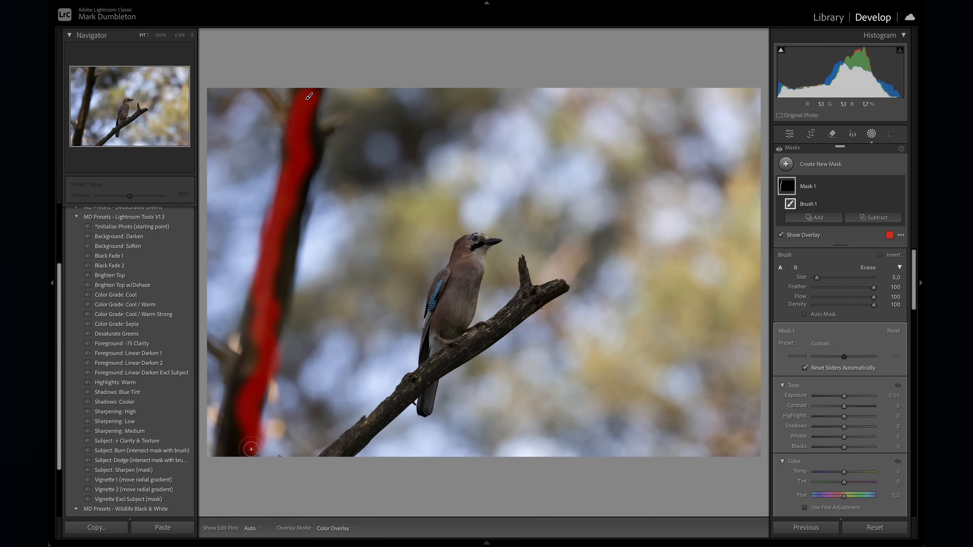
- Extend the brush mask to the spot at the bottom edge beside the trunk and the blurred background highlights above the branch
{"action": "left_click", "coordinate": [281, 455]}
{"action": "mouse_move", "coordinate": [528, 157]}
{"action": "left_mouse_down"}
{"action": "mouse_move", "coordinate": [579, 212]}
{"action": "mouse_move", "coordinate": [533, 233]}
{"action": "mouse_move", "coordinate": [535, 209]}
{"action": "mouse_move", "coordinate": [537, 249]}
{"action": "left_mouse_up"}
{"action": "mouse_move", "coordinate": [536, 174]}
{"action": "left_mouse_down"}
{"action": "mouse_move", "coordinate": [527, 154]}
{"action": "mouse_move", "coordinate": [567, 129]}
{"action": "left_mouse_up"}
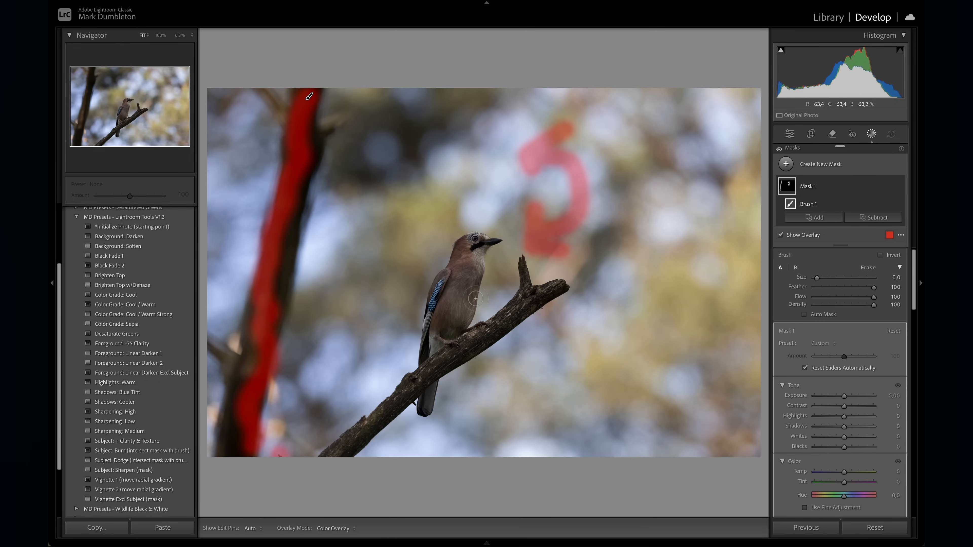
- Compare the cluttered dark bird photo with the brighter, tighter version that has no tree trunk, switching between them at the same zoom level
{"action": "left_click", "coordinate": [160, 35]}
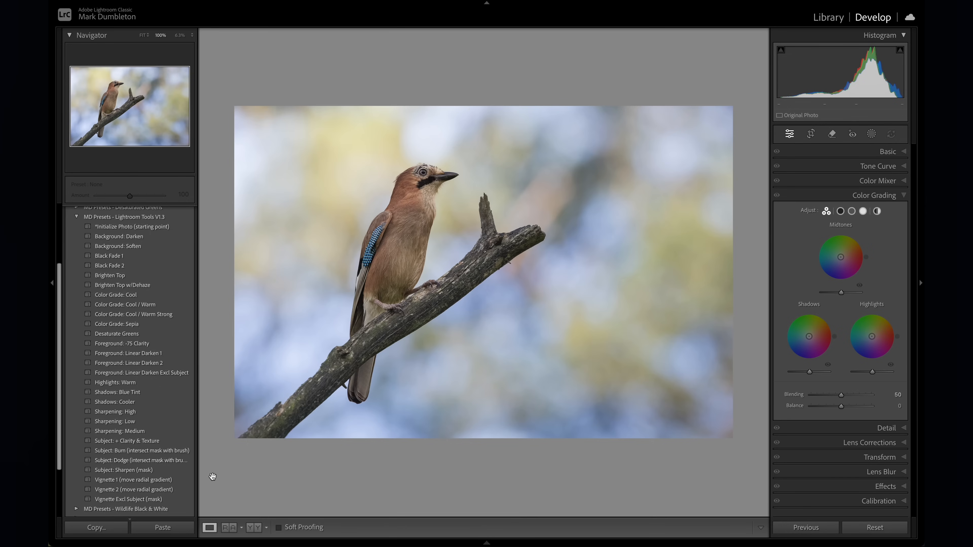
{"action": "key", "text": "Right"}
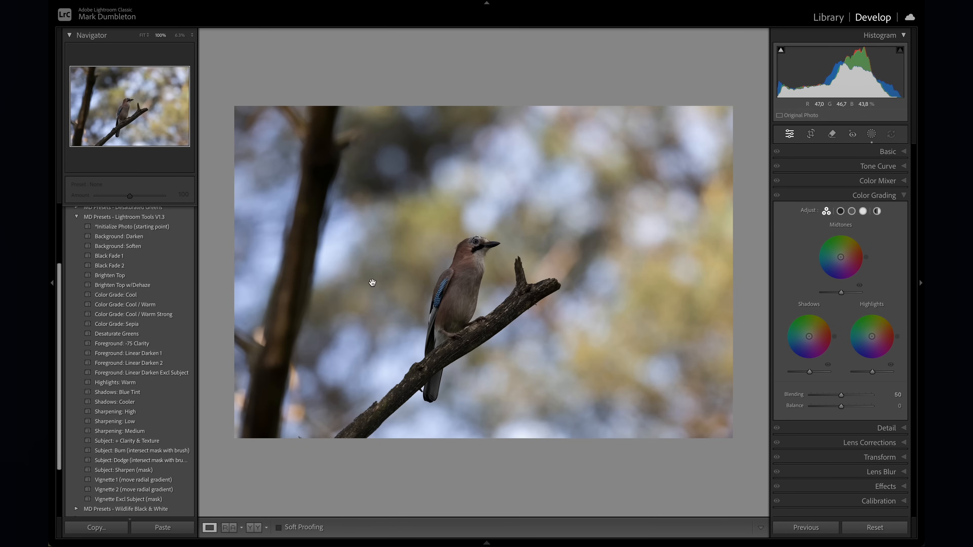
{"action": "key", "text": "Right"}
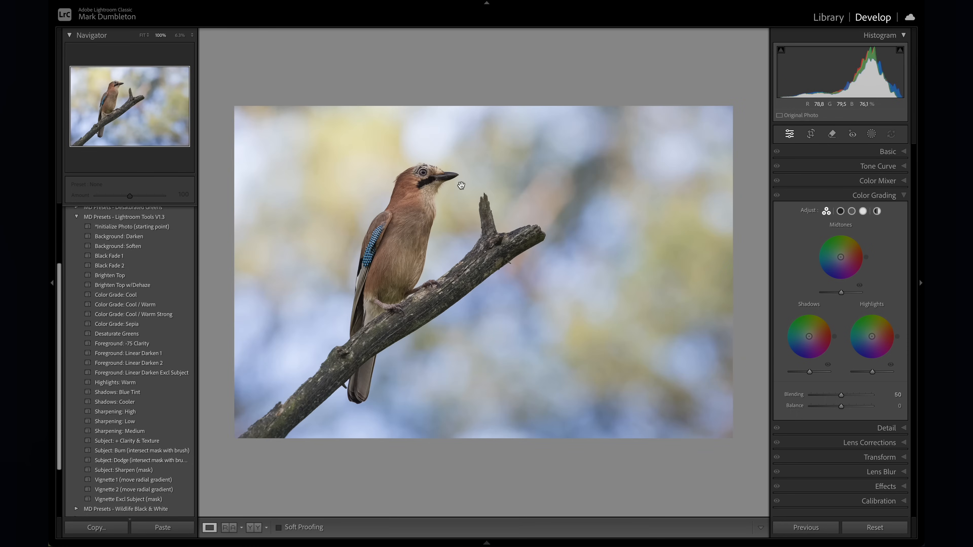
{"action": "key", "text": "Right"}
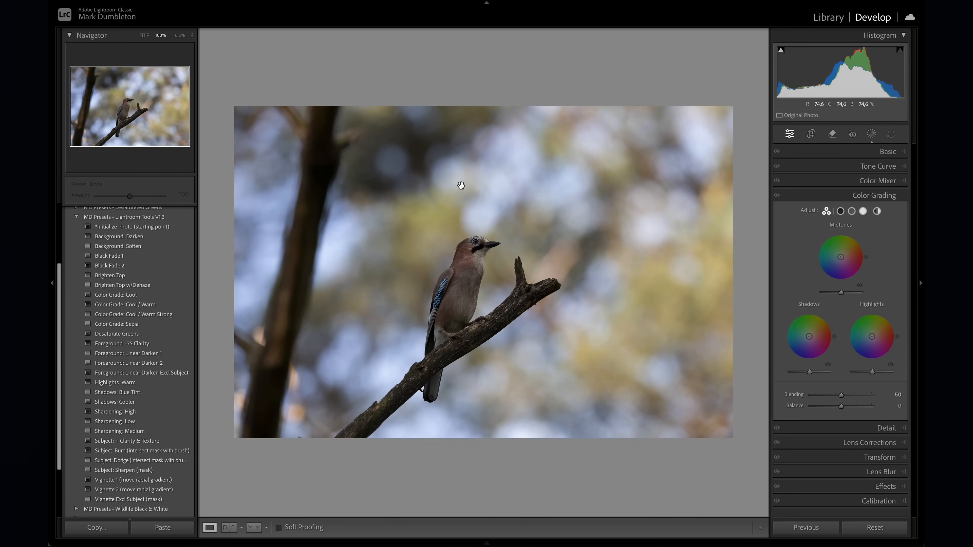
{"action": "key", "text": "Right"}
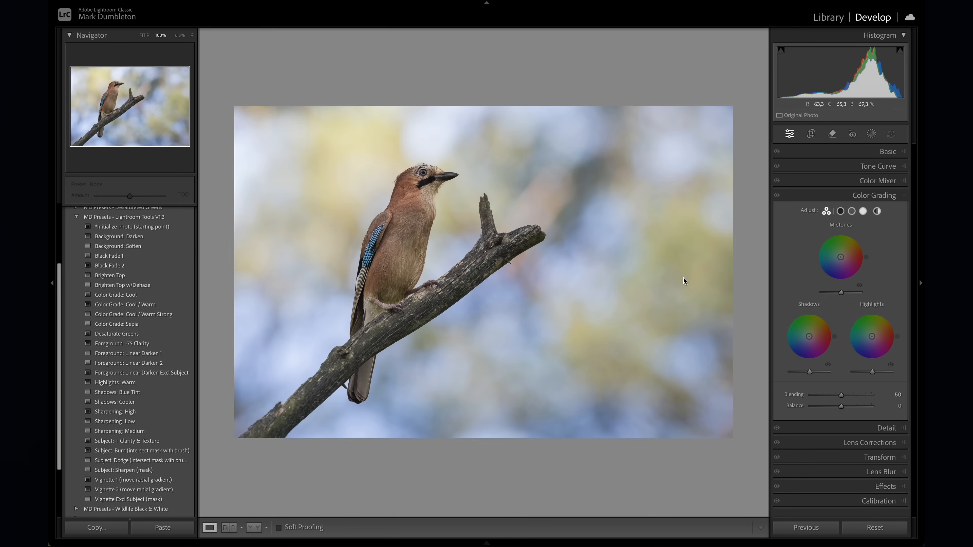
- Try a post-crop vignette with amount -32 and midpoint 26 on the brighter bird photo
{"action": "left_click", "coordinate": [870, 134]}
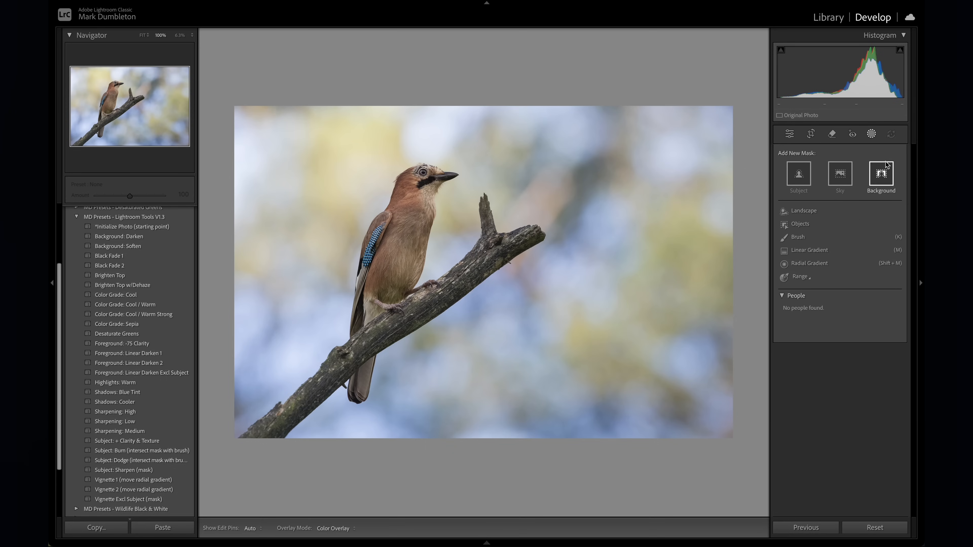
{"action": "left_click", "coordinate": [871, 135]}
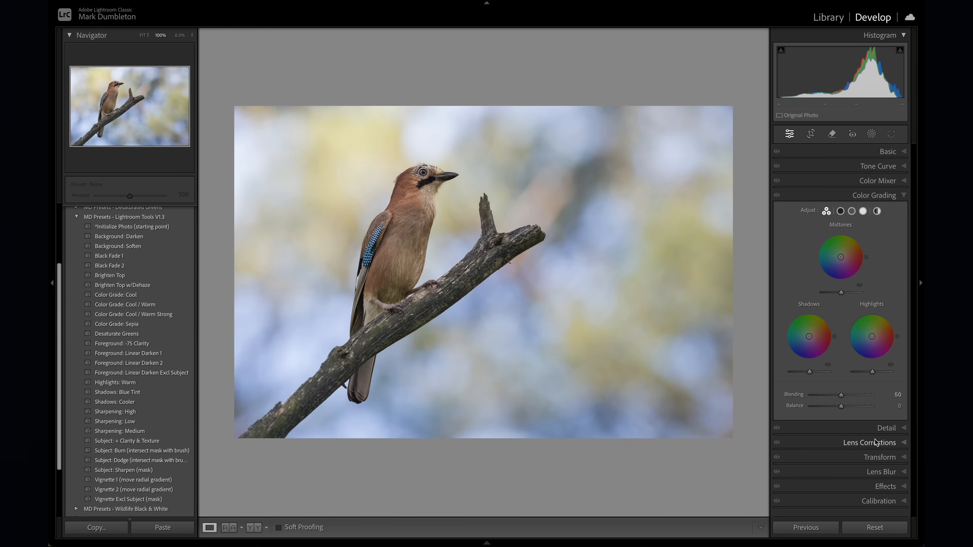
{"action": "left_click", "coordinate": [885, 486]}
{"action": "left_click_drag", "start_coordinate": [841, 301], "coordinate": [827, 310]}
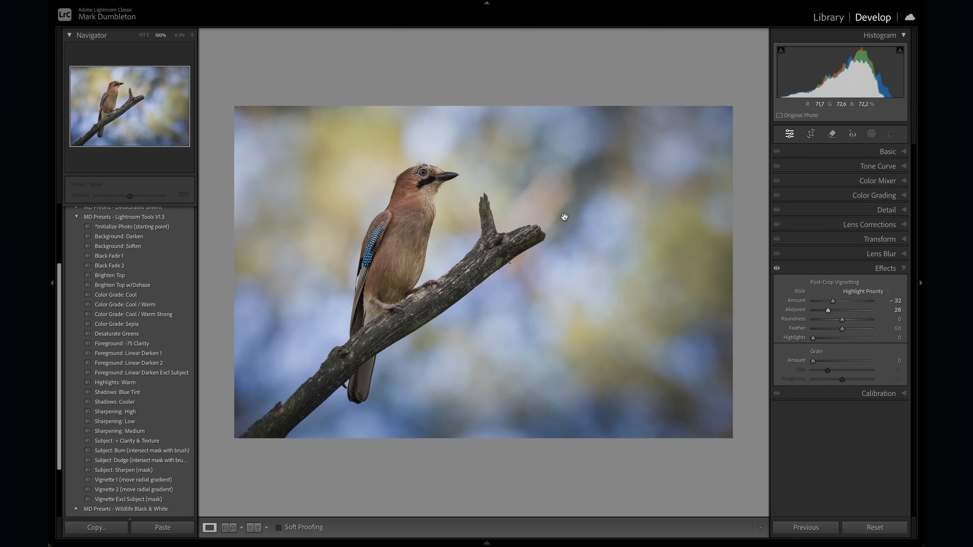
- Create a subject mask of the bird and branch, and subtract a diagonal linear gradient rising from the branch's lower end
{"action": "key", "text": "shift+w"}
{"action": "left_click", "coordinate": [808, 183]}
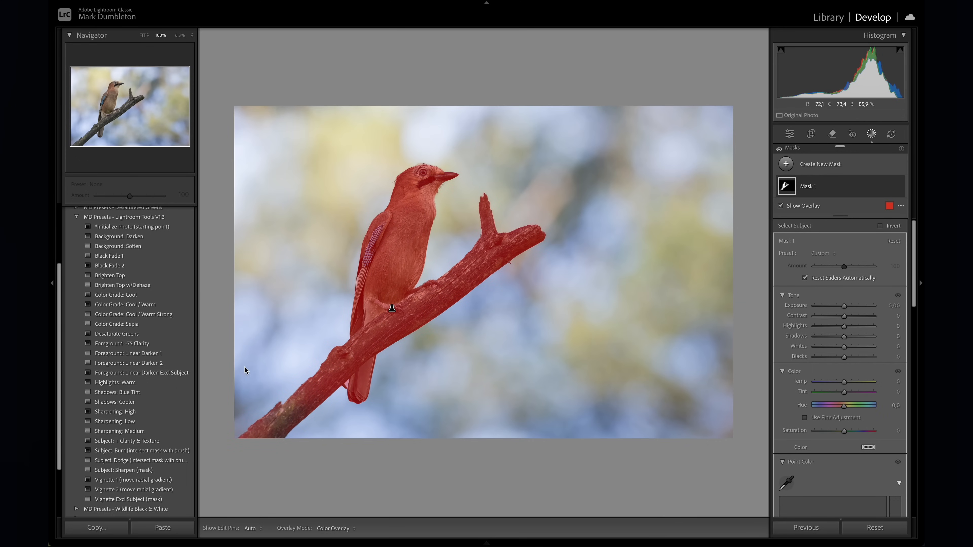
{"action": "left_click", "coordinate": [897, 186]}
{"action": "left_click", "coordinate": [873, 218]}
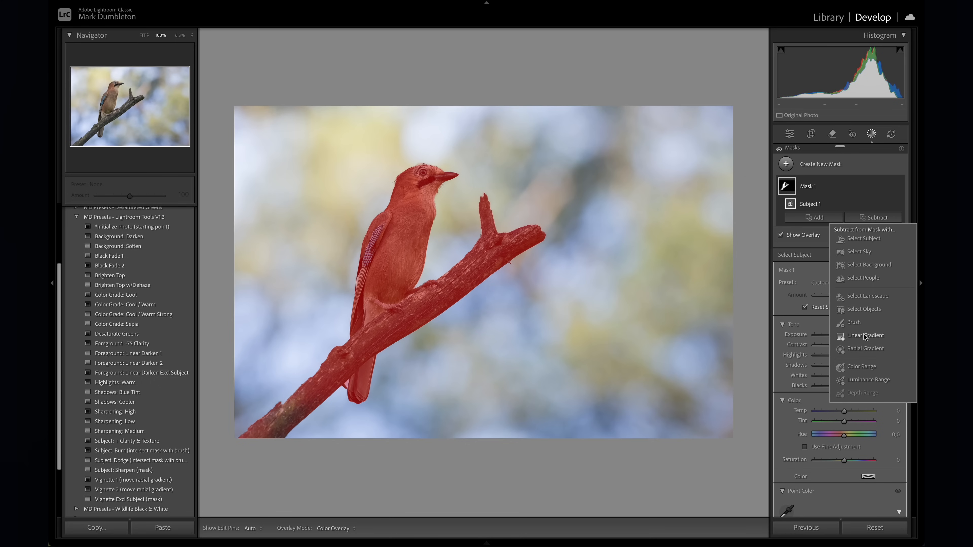
{"action": "left_click", "coordinate": [864, 336]}
{"action": "left_click_drag", "start_coordinate": [254, 454], "coordinate": [372, 238]}
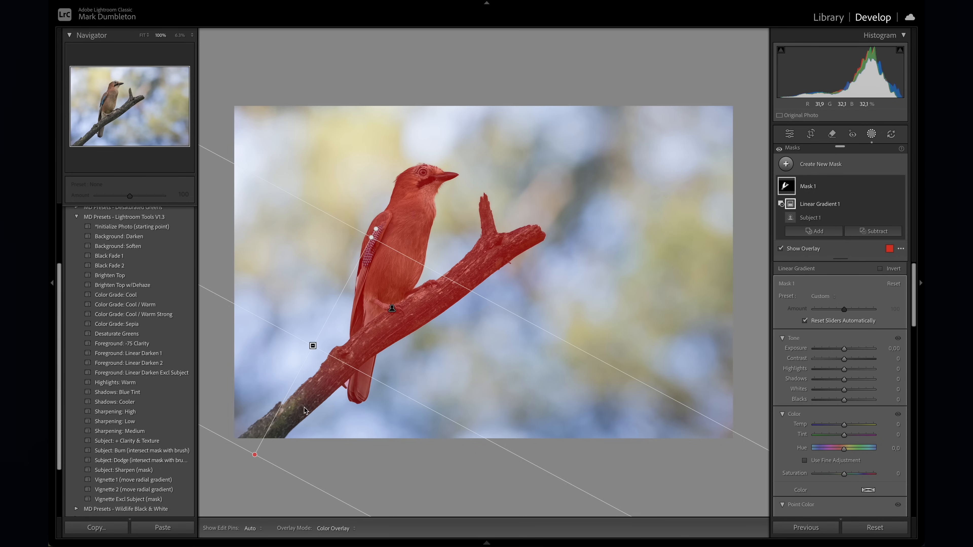
{"action": "left_click_drag", "start_coordinate": [255, 456], "coordinate": [246, 479]}
- Invert the whole mask and subtract a large radial gradient around the bird and branch, with the gradient's own inversion turned off
{"action": "left_click", "coordinate": [890, 186]}
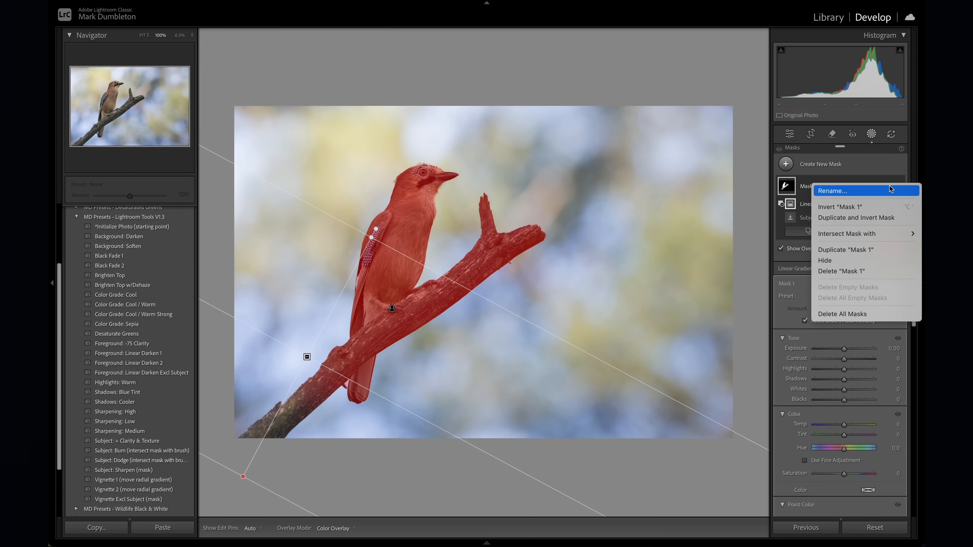
{"action": "left_click", "coordinate": [872, 207]}
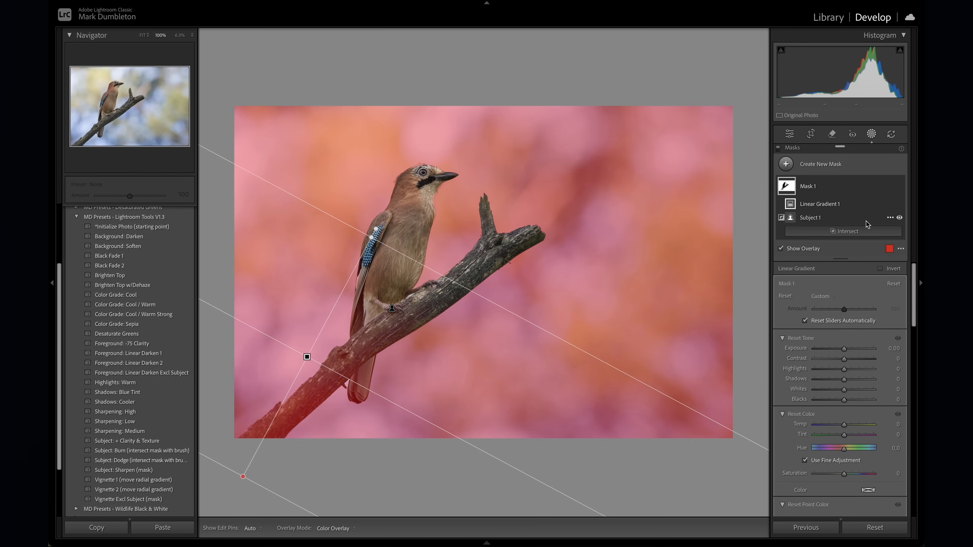
{"action": "left_click", "coordinate": [870, 231], "text": "alt"}
{"action": "left_click", "coordinate": [835, 362]}
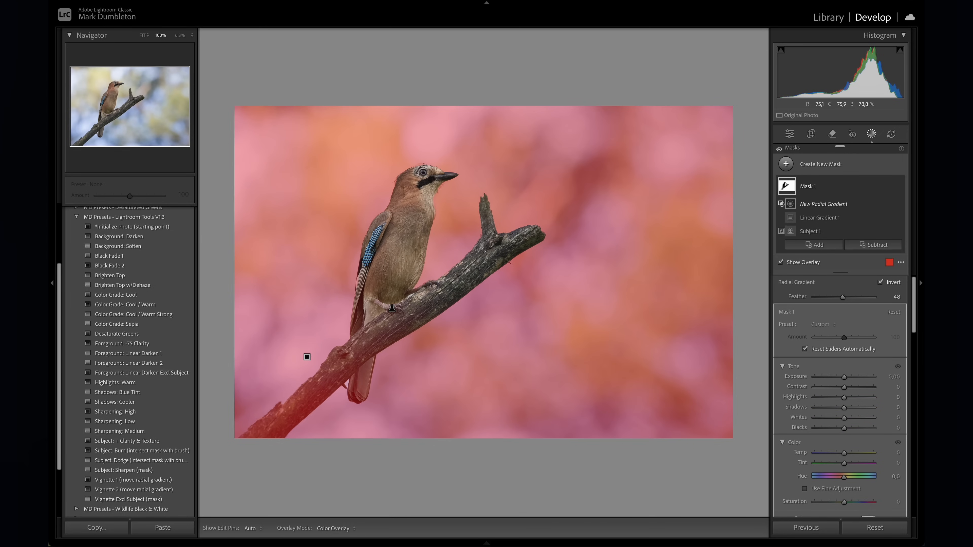
{"action": "left_click_drag", "start_coordinate": [469, 285], "coordinate": [732, 491]}
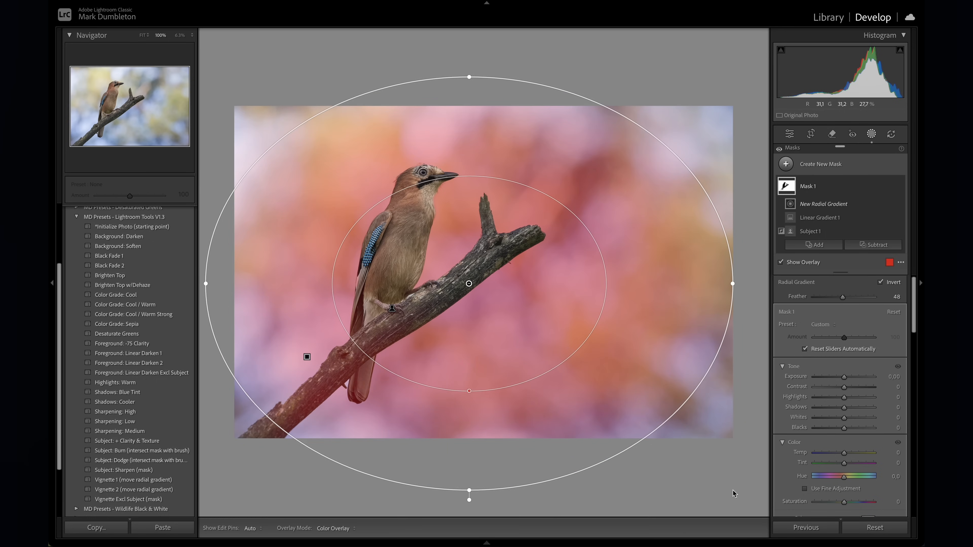
{"action": "left_click_drag", "start_coordinate": [527, 343], "coordinate": [518, 332]}
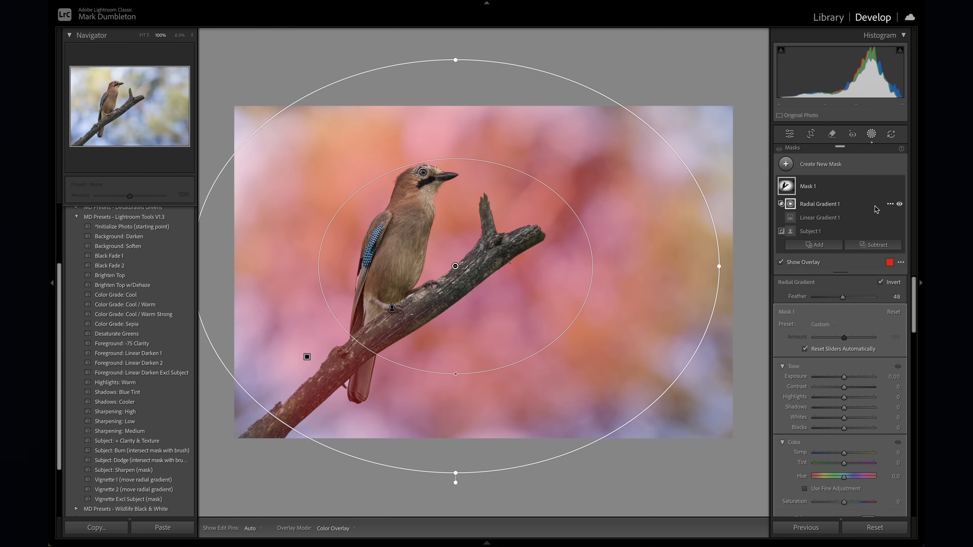
{"action": "right_click", "coordinate": [893, 207]}
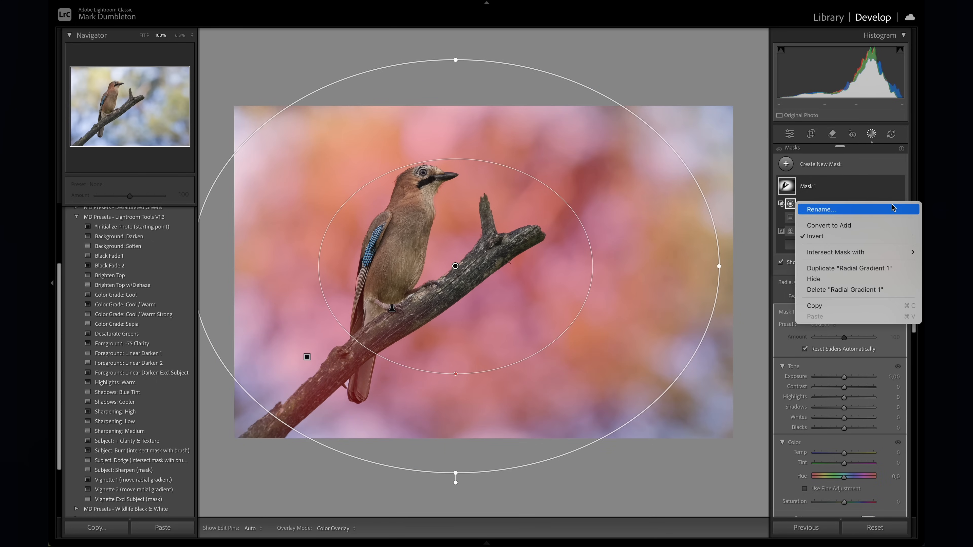
{"action": "left_click", "coordinate": [843, 236]}
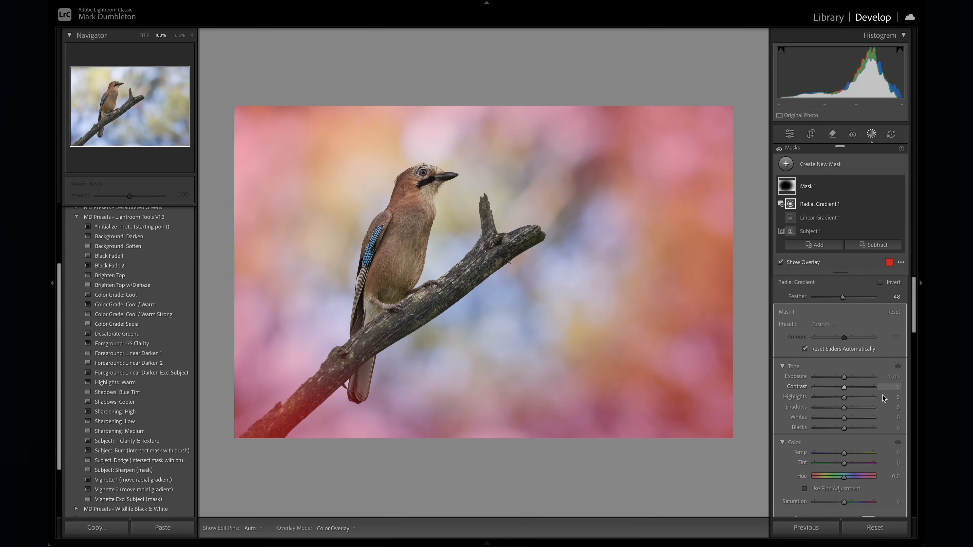
- Darken the masked surroundings with exposure -0.85 and highlights -62, and recentre the radial gradient over the bird and branch
{"action": "key", "text": "o"}
{"action": "left_click_drag", "start_coordinate": [844, 378], "coordinate": [835, 377]}
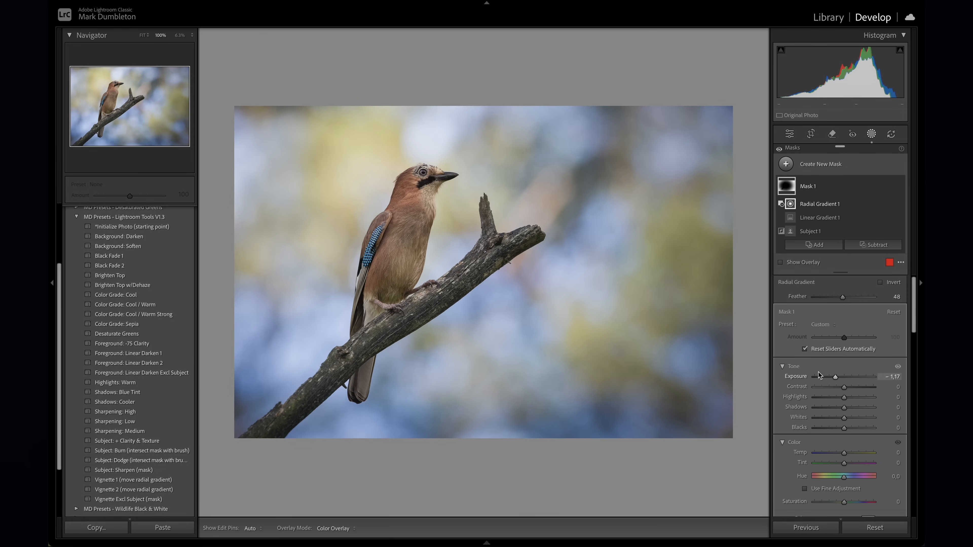
{"action": "left_click_drag", "start_coordinate": [836, 377], "coordinate": [825, 403]}
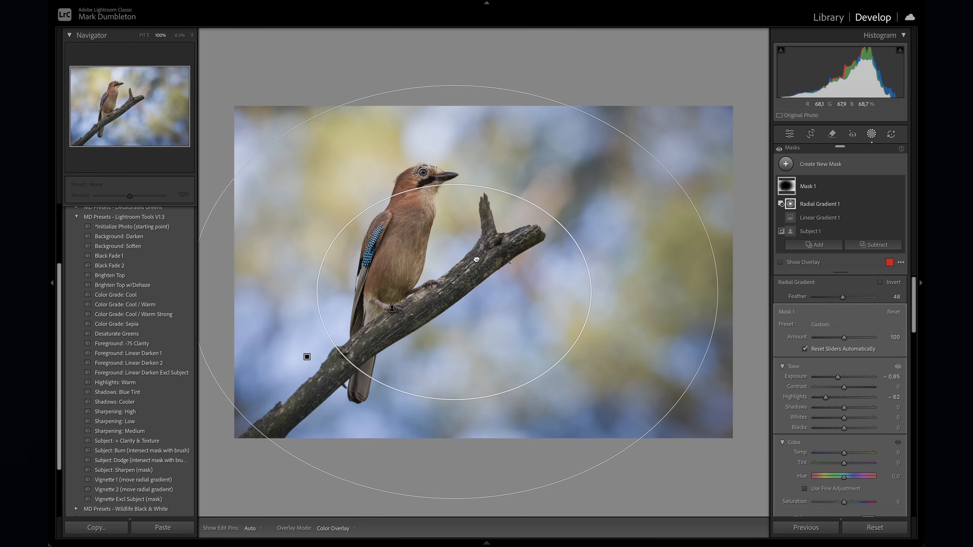
{"action": "left_click_drag", "start_coordinate": [477, 247], "coordinate": [478, 259]}
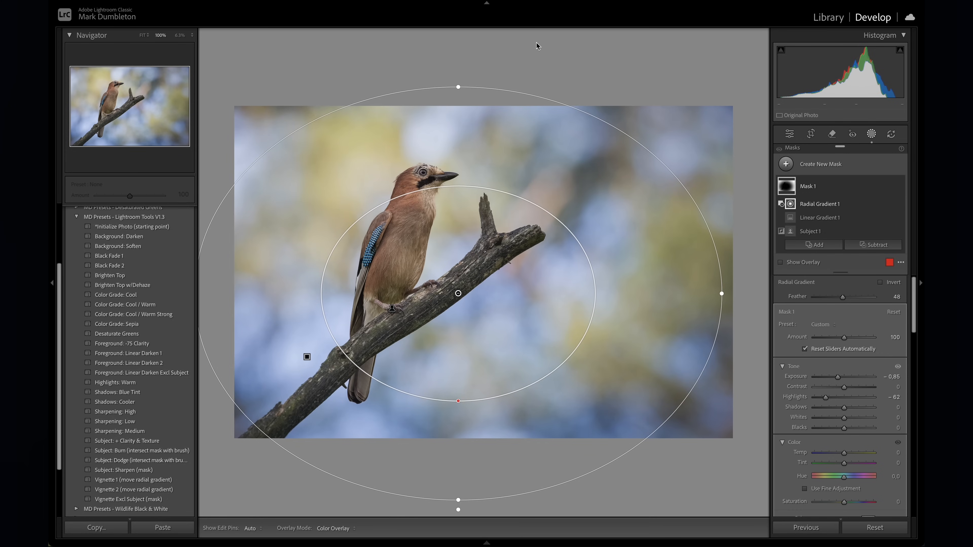
{"action": "left_click_drag", "start_coordinate": [541, 145], "coordinate": [553, 130]}
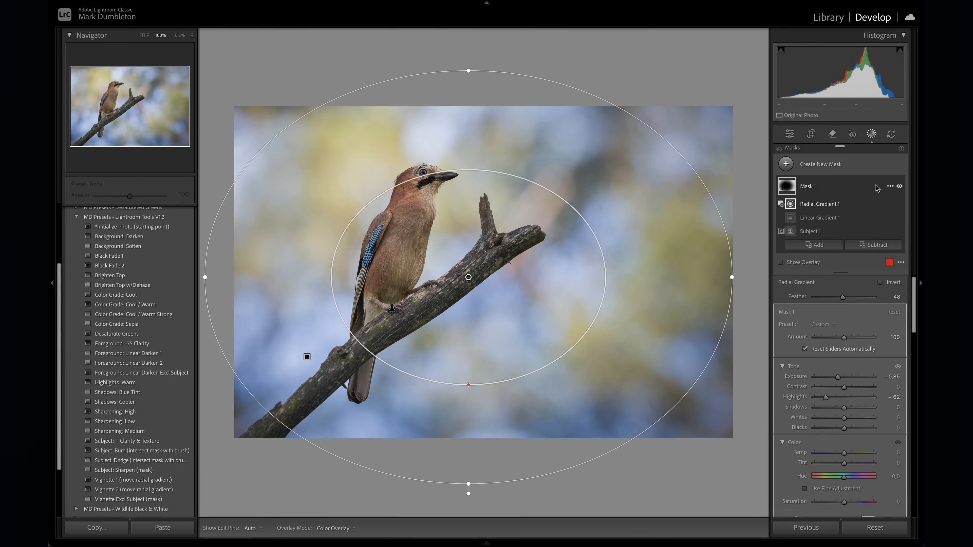
- Add a second mask selecting the subject and warm it slightly with temp 4 and tint 6
{"action": "left_click", "coordinate": [819, 164]}
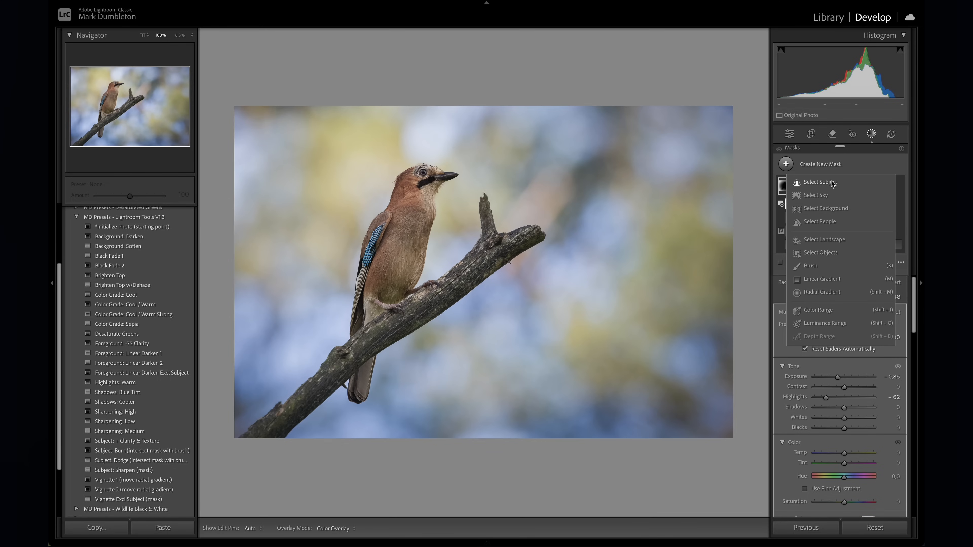
{"action": "left_click", "coordinate": [830, 182]}
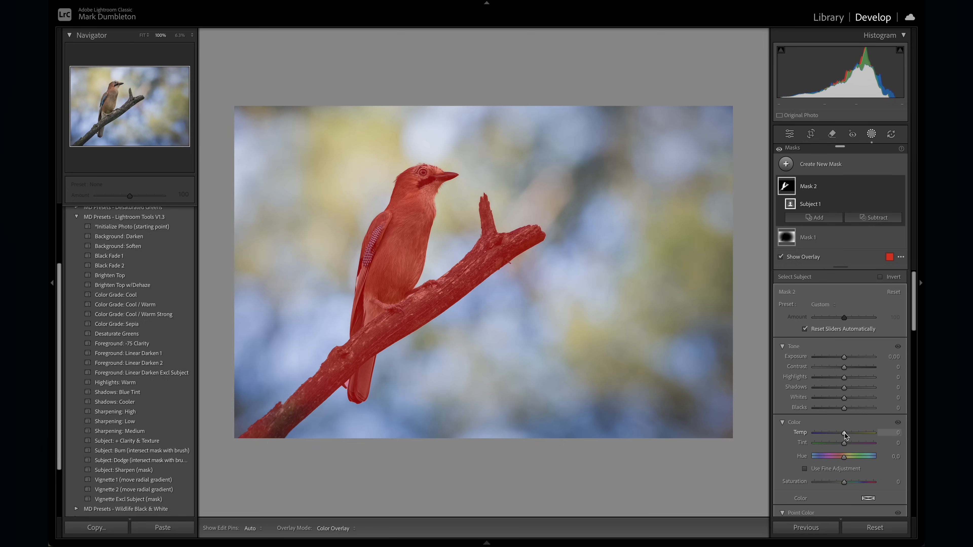
{"action": "left_click_drag", "start_coordinate": [843, 433], "coordinate": [845, 434]}
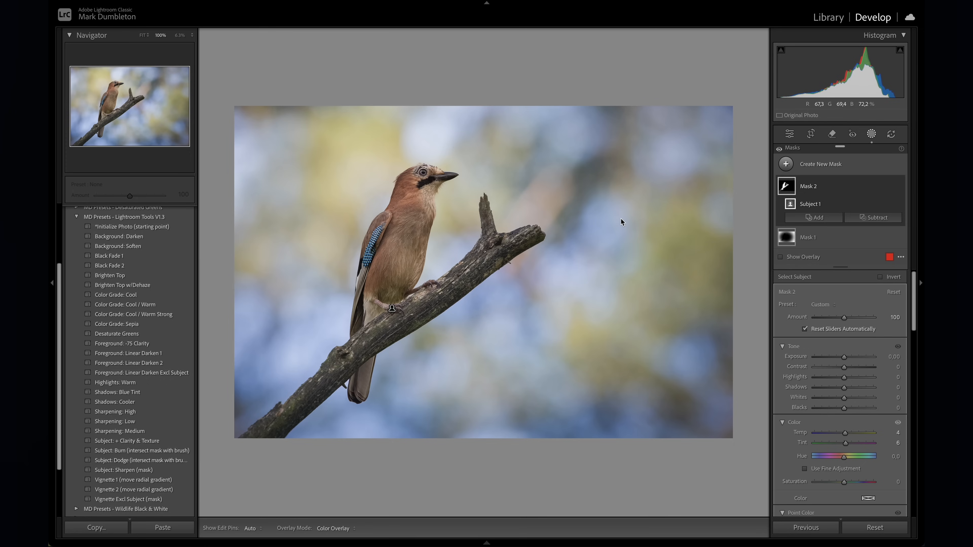
{"action": "key", "text": "shift+w"}
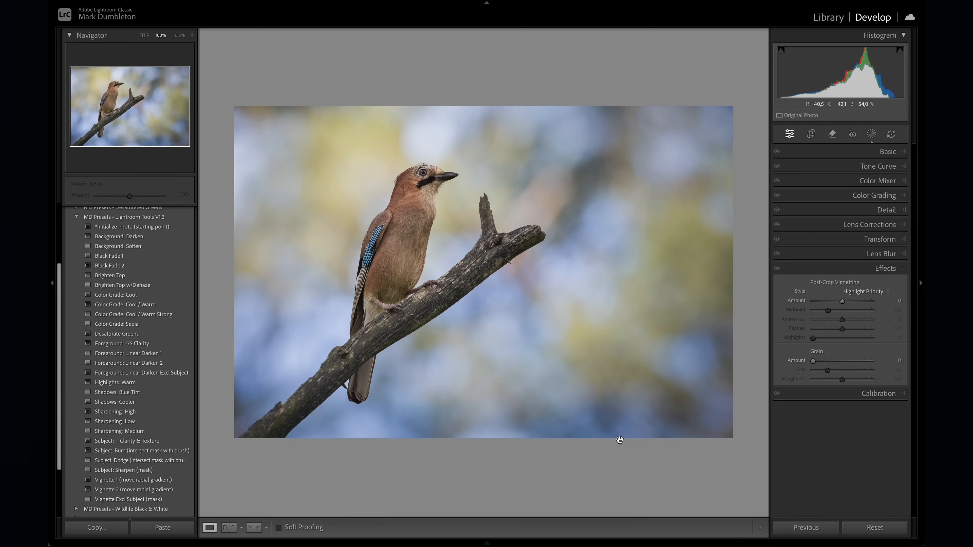
- Reduce the background's saturation to blue -27 and purple -2, and shift the hue of its blues towards aqua
{"action": "left_click", "coordinate": [869, 182]}
{"action": "left_click", "coordinate": [779, 240]}
{"action": "left_click_drag", "start_coordinate": [599, 433], "coordinate": [599, 445]}
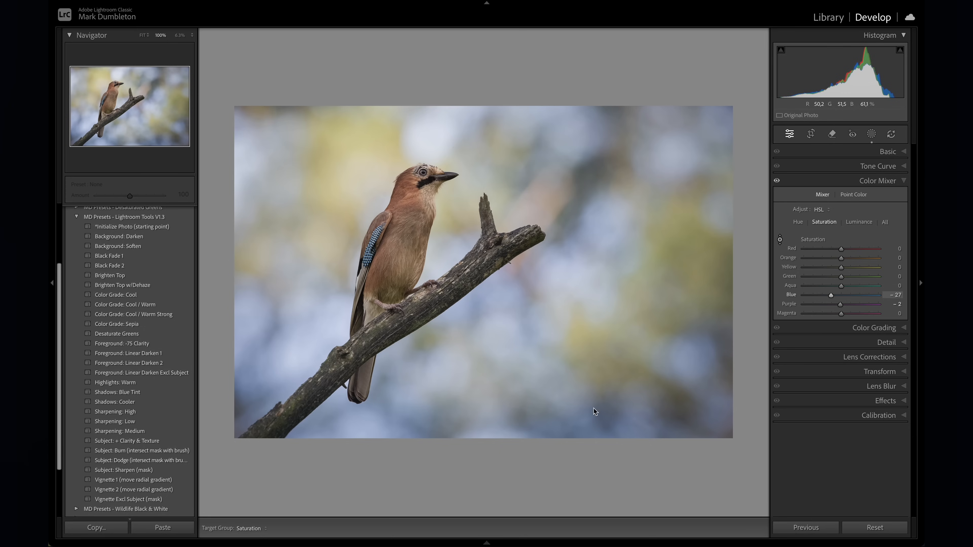
{"action": "left_click", "coordinate": [798, 224]}
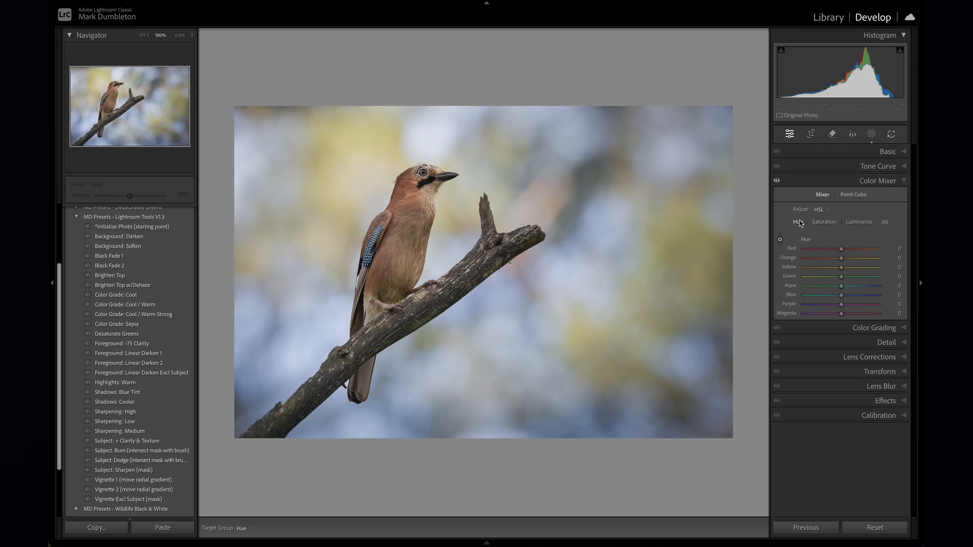
{"action": "left_click_drag", "start_coordinate": [498, 306], "coordinate": [497, 312]}
- Compare the bird photo with and without the color mixer adjustments
{"action": "left_click", "coordinate": [776, 181]}
{"action": "left_click", "coordinate": [776, 181]}
{"action": "left_click", "coordinate": [776, 181]}
{"action": "left_click", "coordinate": [776, 182]}
{"action": "left_click", "coordinate": [776, 182]}
{"action": "left_click", "coordinate": [776, 182]}
{"action": "left_click", "coordinate": [776, 182]}
{"action": "left_click", "coordinate": [776, 182]}
{"action": "left_click", "coordinate": [776, 181]}
- Grade the shadows blue with hue 216 and saturation 22, lower their luminance, and set the grading balance to +36
{"action": "left_click", "coordinate": [872, 329]}
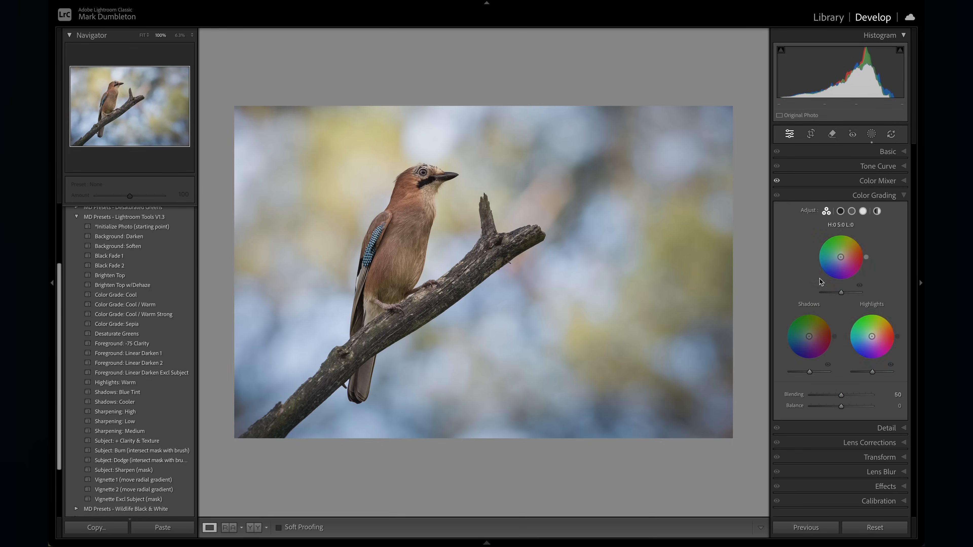
{"action": "left_click_drag", "start_coordinate": [821, 340], "coordinate": [817, 341]}
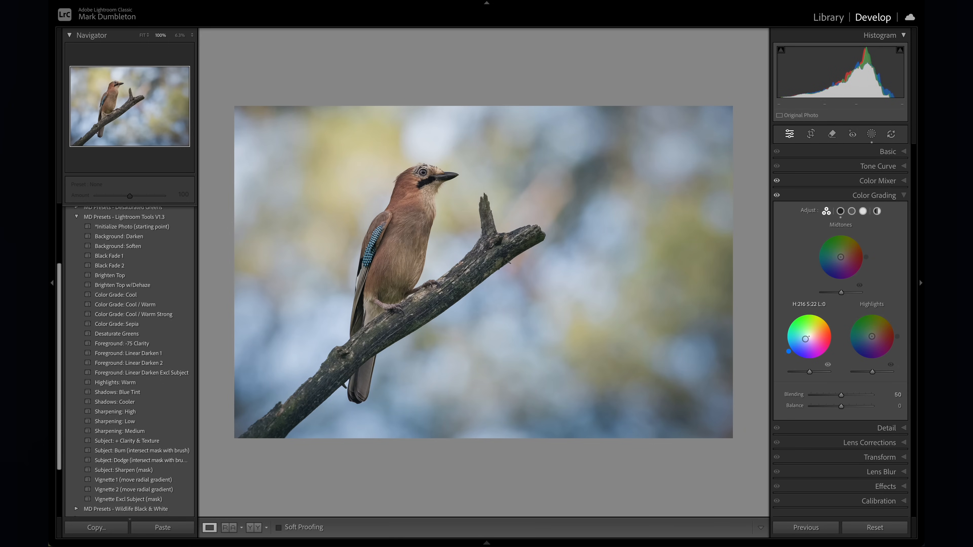
{"action": "left_click_drag", "start_coordinate": [809, 372], "coordinate": [805, 373]}
{"action": "left_click_drag", "start_coordinate": [842, 406], "coordinate": [846, 406]}
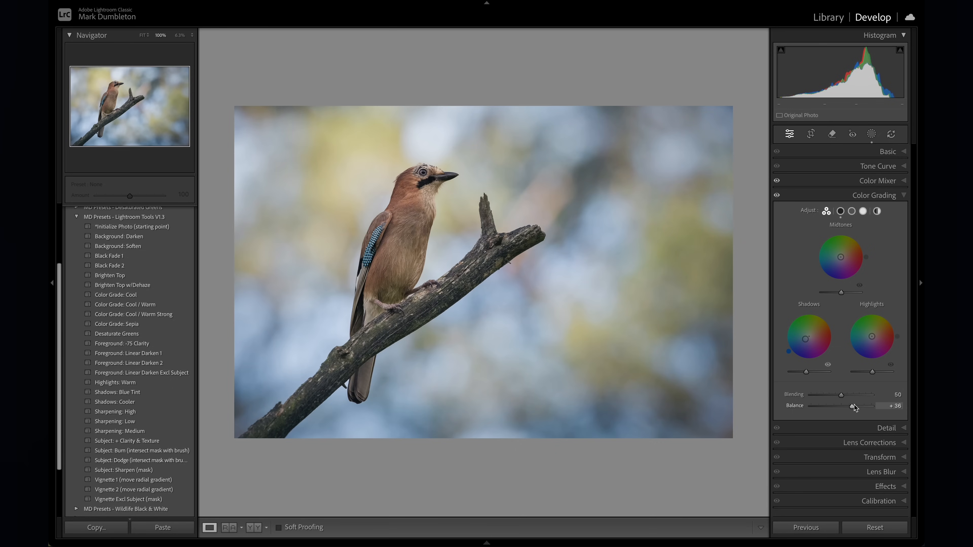
{"action": "left_click", "coordinate": [840, 394]}
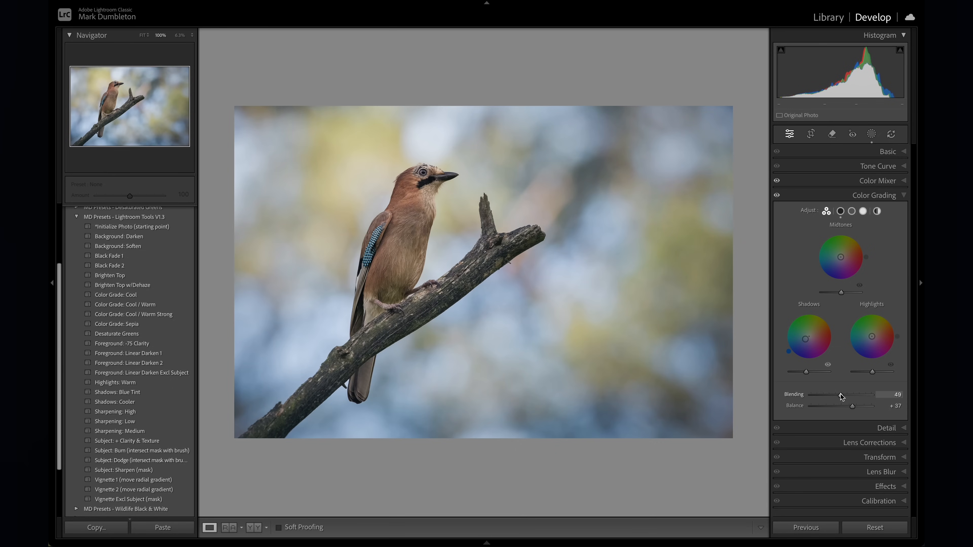
- Set the vibrance to +9 and compare the bird photo before and after all edits
{"action": "left_click", "coordinate": [885, 152]}
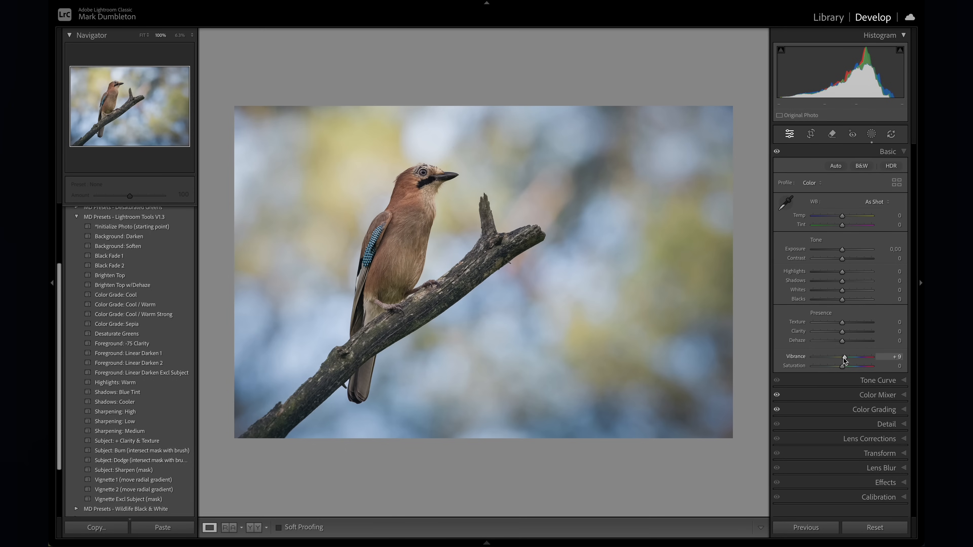
{"action": "key", "text": "backslash"}
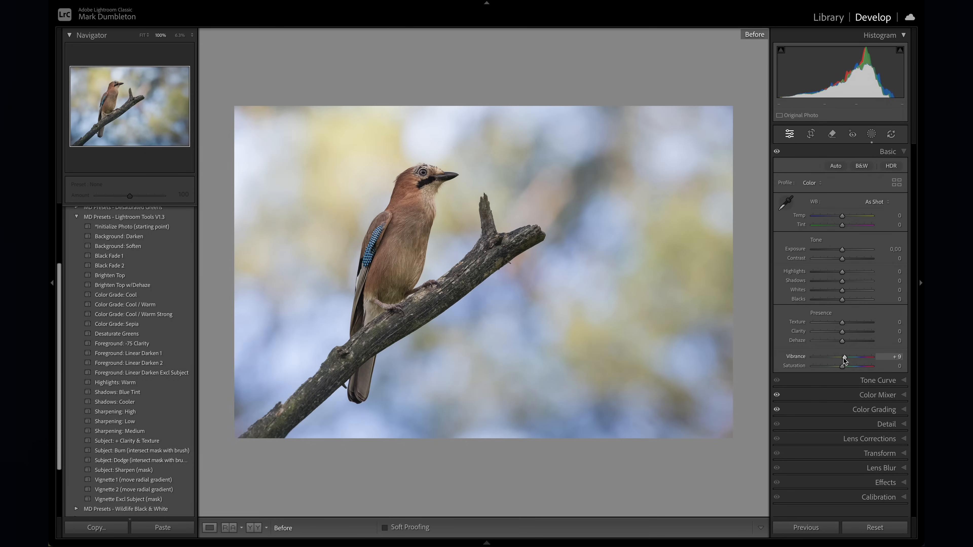
{"action": "key", "text": "backslash"}
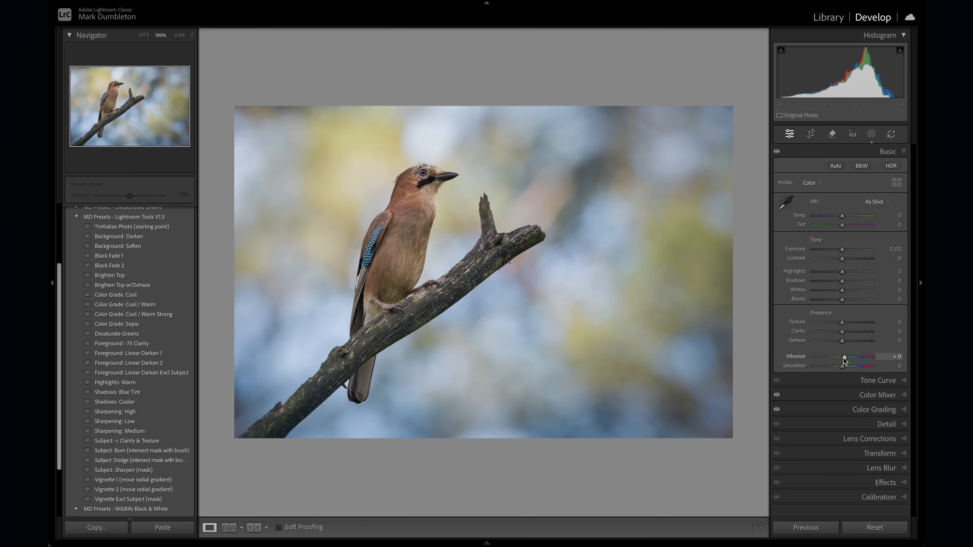